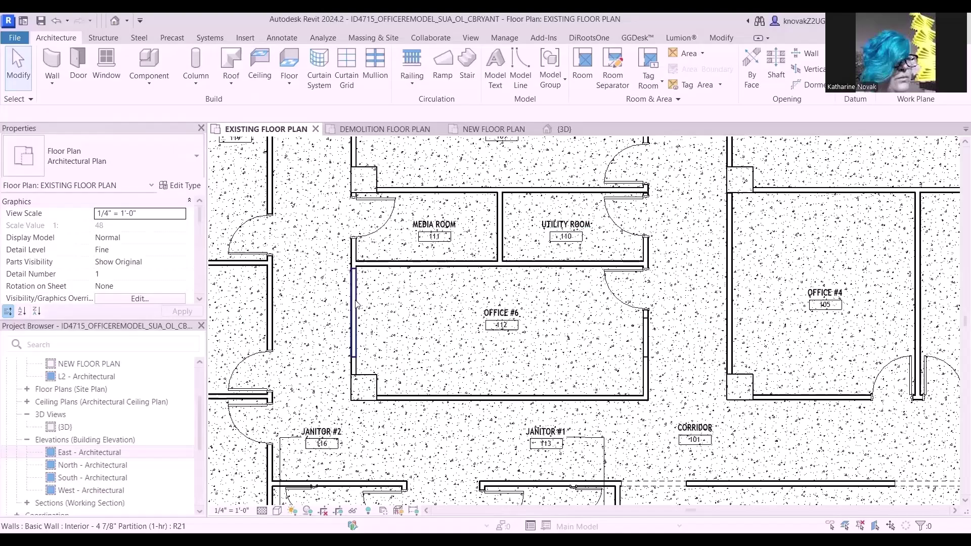
- Examine the partition wall on the west side of Office #6 in the existing and demolition floor plans
{"action": "left_click", "coordinate": [354, 303]}
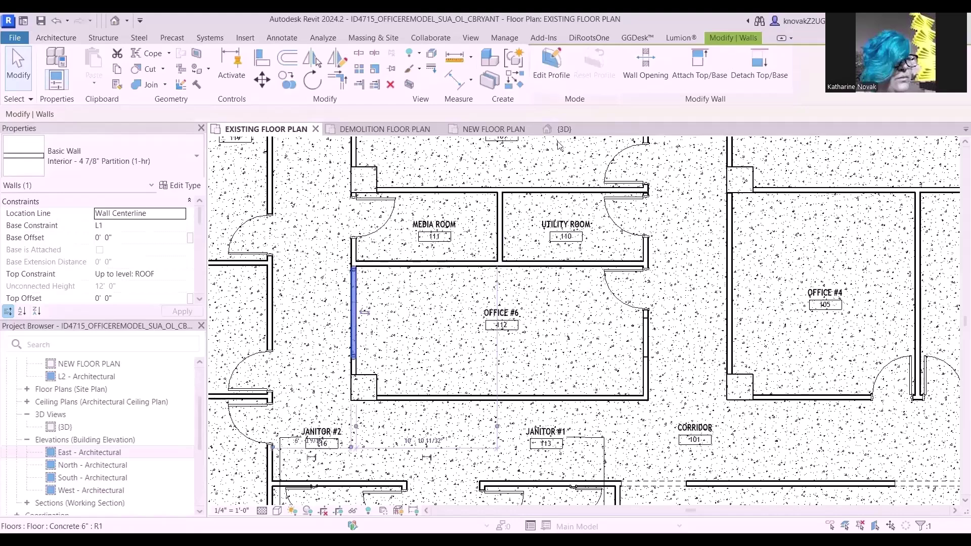
{"action": "key", "text": "ctrl+Tab"}
{"action": "scroll", "coordinate": [481, 321], "scroll_direction": "up", "scroll_amount": 5}
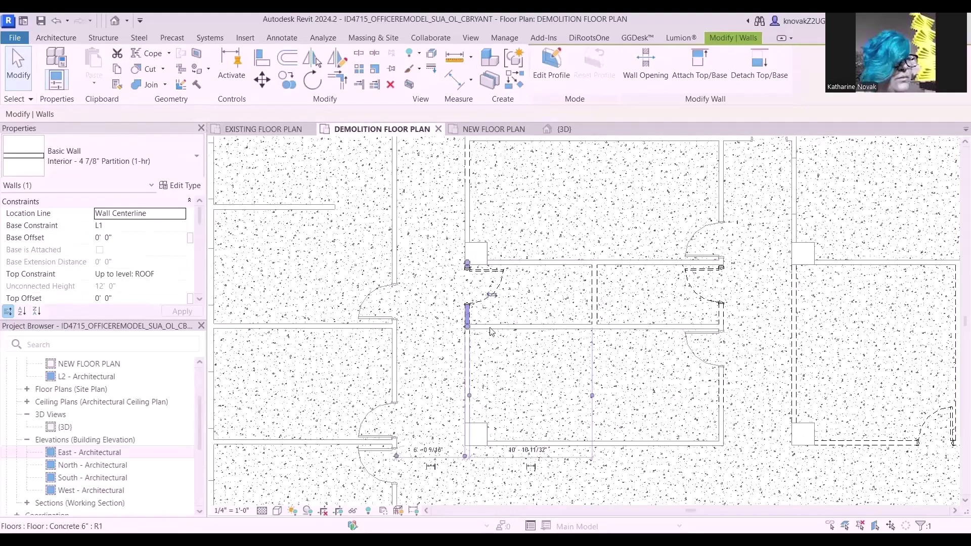
{"action": "scroll", "coordinate": [476, 322], "scroll_direction": "up", "scroll_amount": 2}
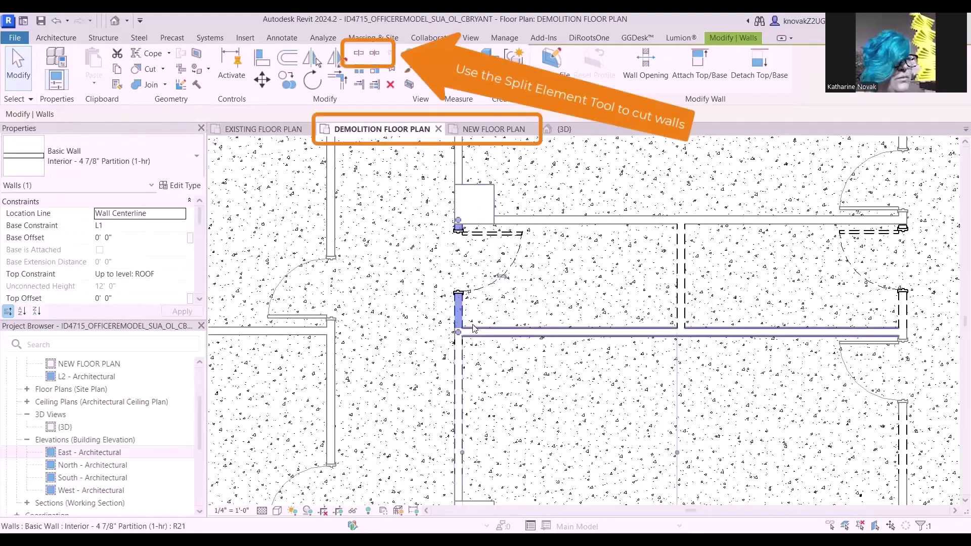
{"action": "scroll", "coordinate": [460, 318], "scroll_direction": "down", "scroll_amount": 3}
{"action": "middle_click_drag", "start_coordinate": [531, 320], "coordinate": [503, 304]}
- Open the new floor plan and examine the walls and column between the workroom and the conference room
{"action": "left_click", "coordinate": [498, 130]}
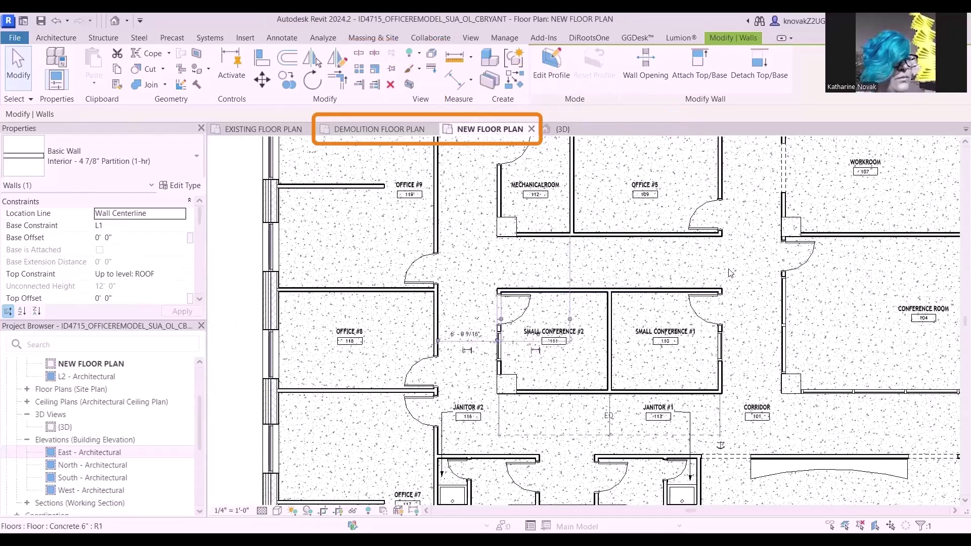
{"action": "scroll", "coordinate": [743, 277], "scroll_direction": "down", "scroll_amount": 2}
{"action": "middle_click_drag", "start_coordinate": [742, 277], "coordinate": [592, 277]}
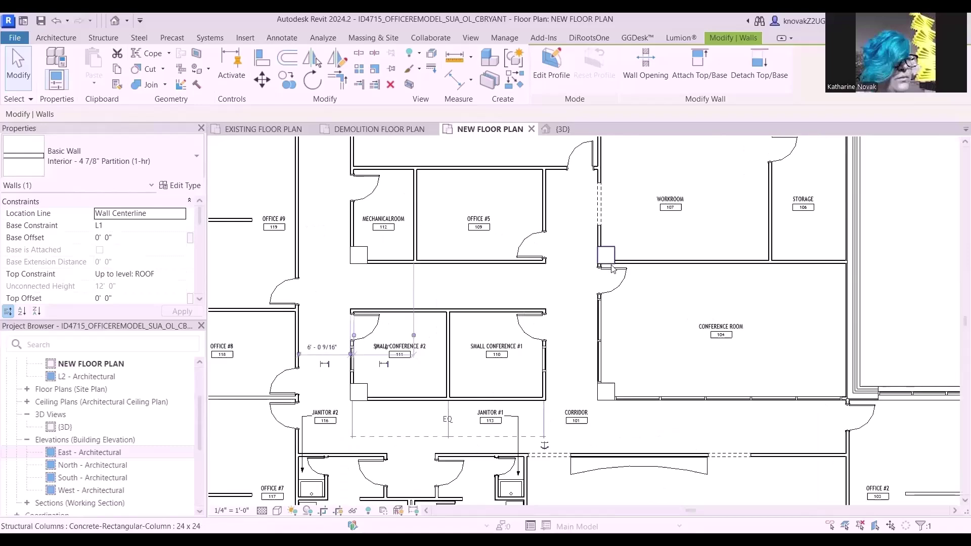
{"action": "scroll", "coordinate": [611, 268], "scroll_direction": "up", "scroll_amount": 3}
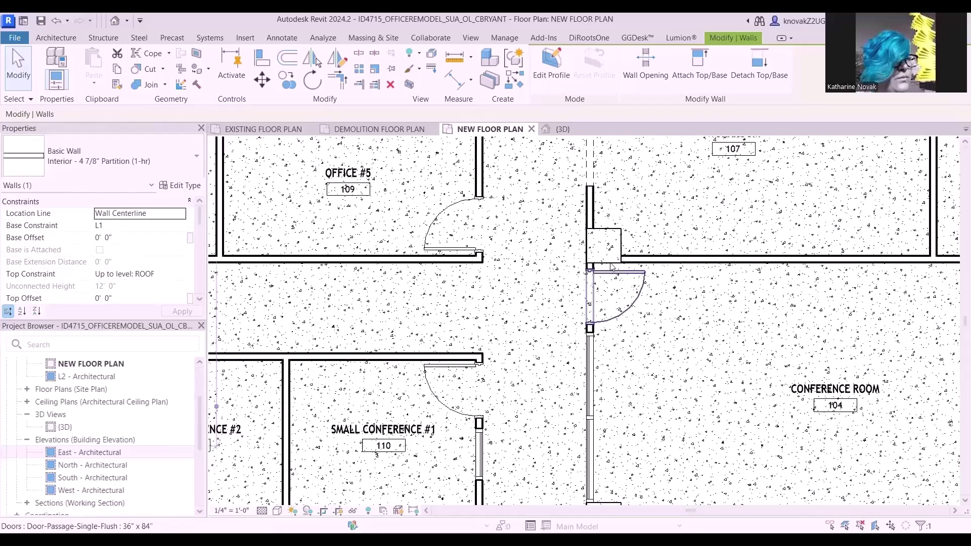
{"action": "scroll", "coordinate": [612, 266], "scroll_direction": "up", "scroll_amount": 1}
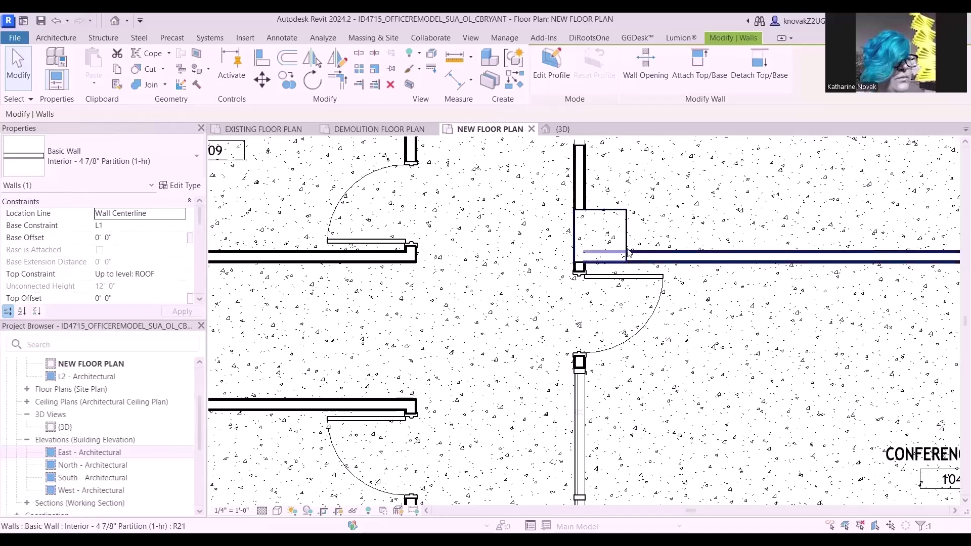
{"action": "left_click", "coordinate": [614, 228]}
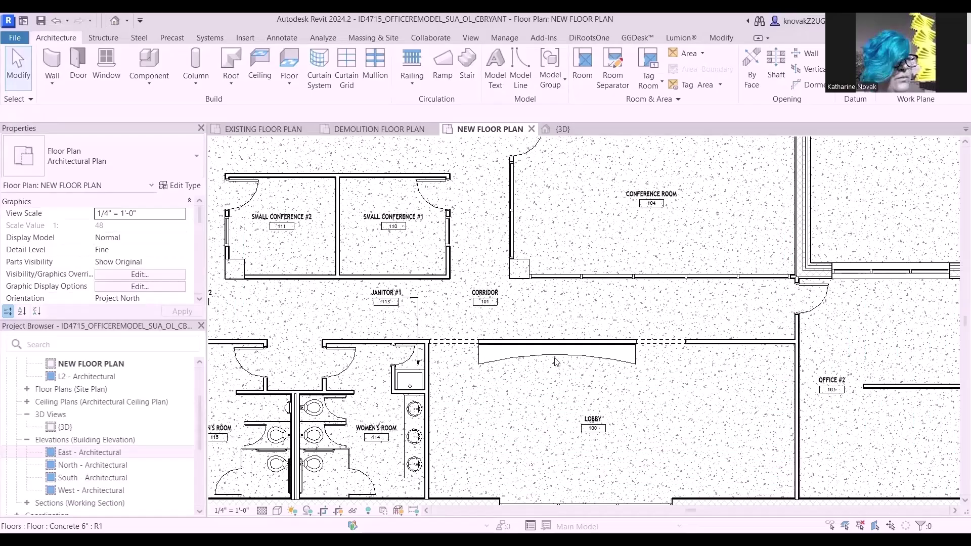
- Start an in-place model in the Casework category named "Reception Wall", saving the project along the way
{"action": "left_click", "coordinate": [553, 360]}
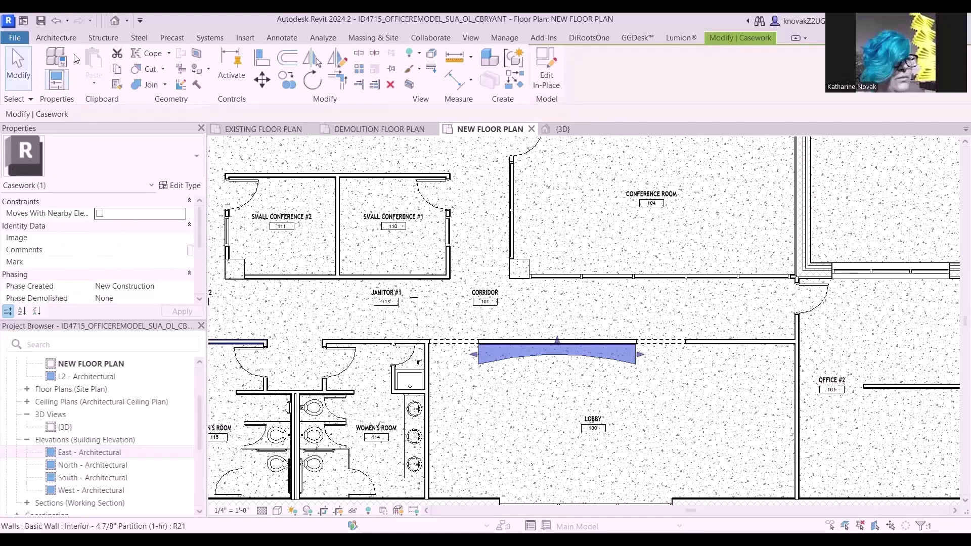
{"action": "left_click", "coordinate": [55, 41]}
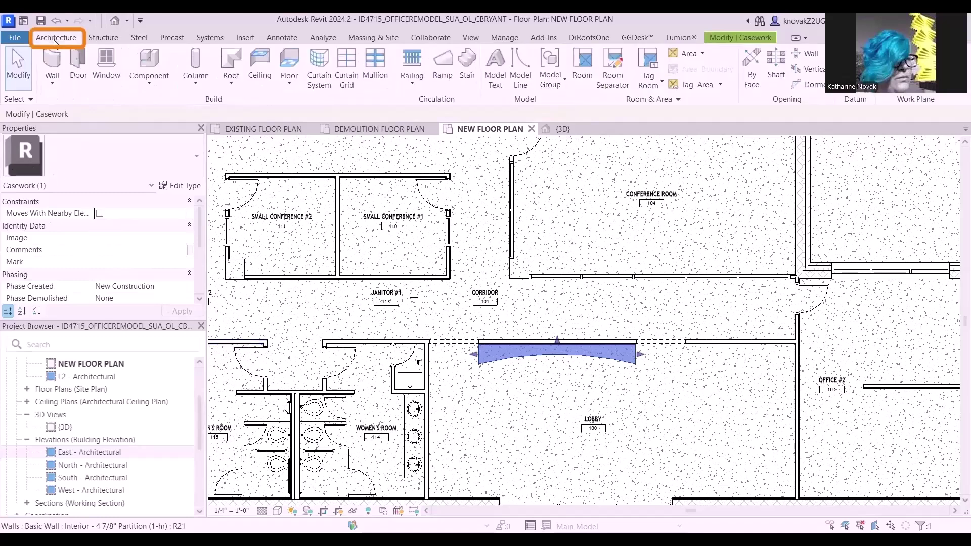
{"action": "left_click", "coordinate": [149, 79]}
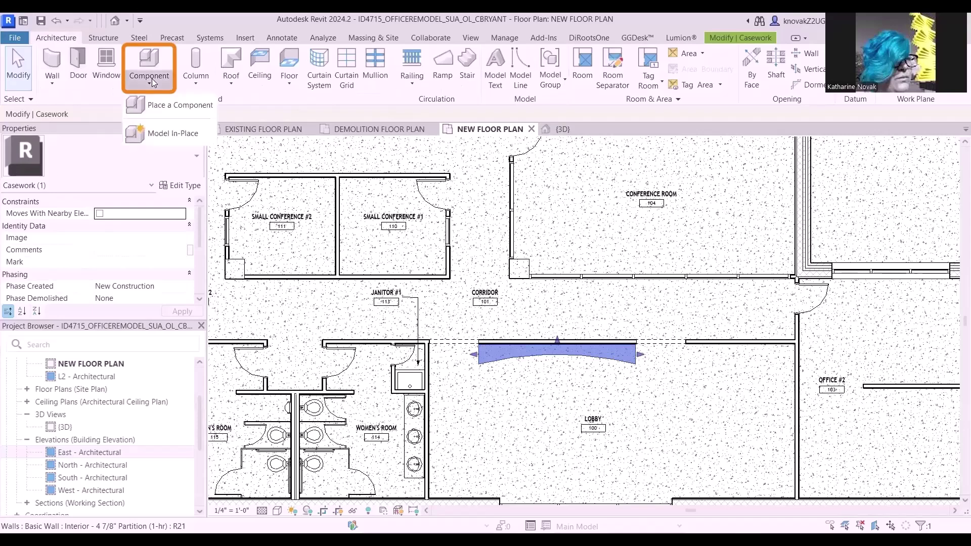
{"action": "left_click", "coordinate": [162, 135]}
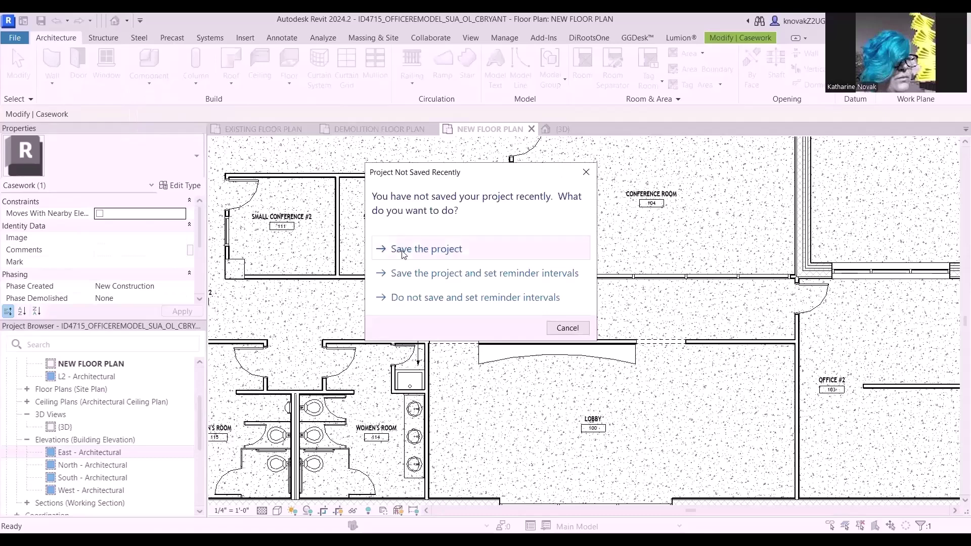
{"action": "left_click", "coordinate": [402, 252]}
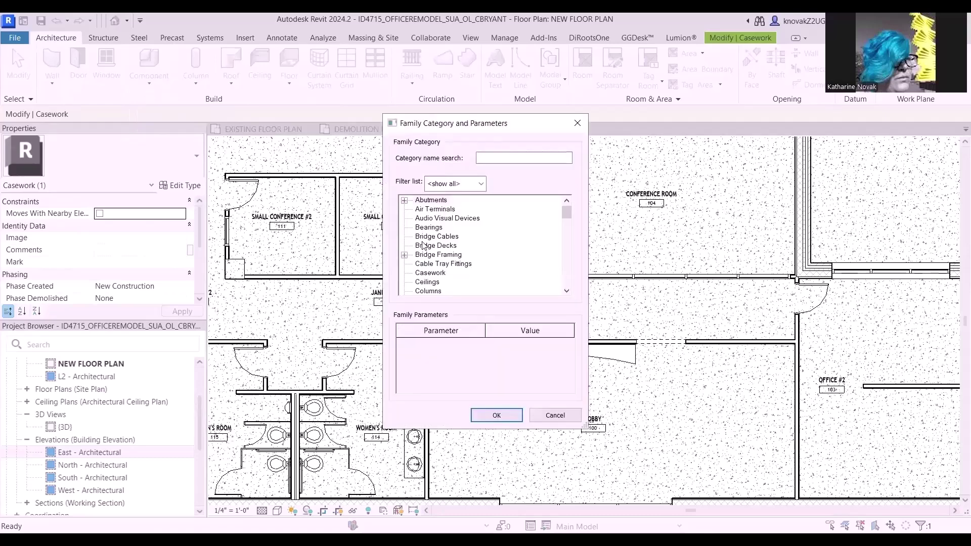
{"action": "left_click", "coordinate": [428, 276]}
{"action": "left_click", "coordinate": [491, 416]}
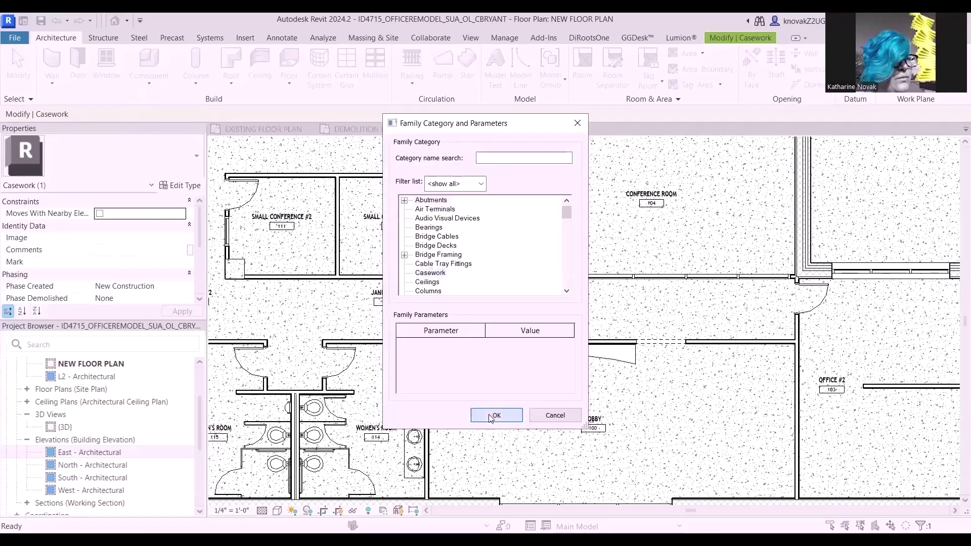
{"action": "type", "text": "Reception Wall"}
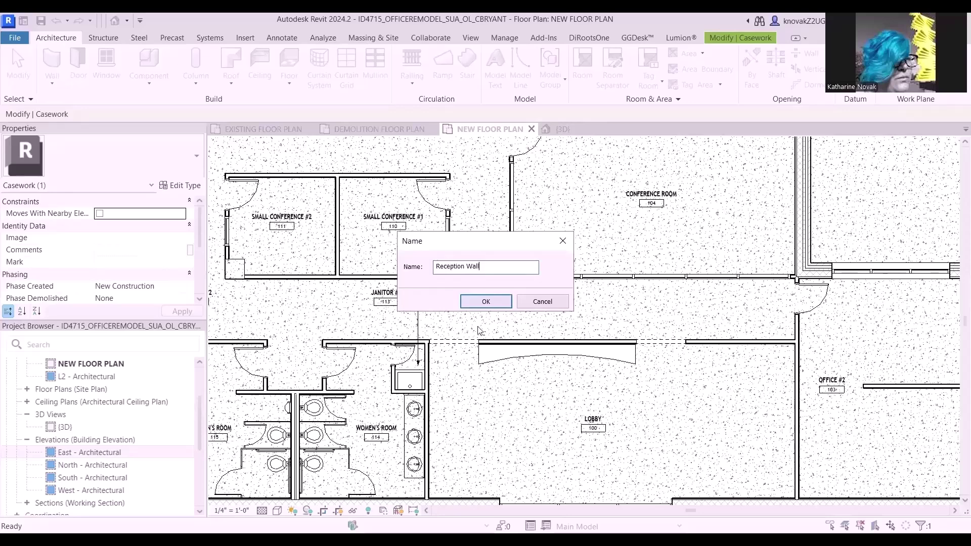
{"action": "left_click", "coordinate": [485, 302]}
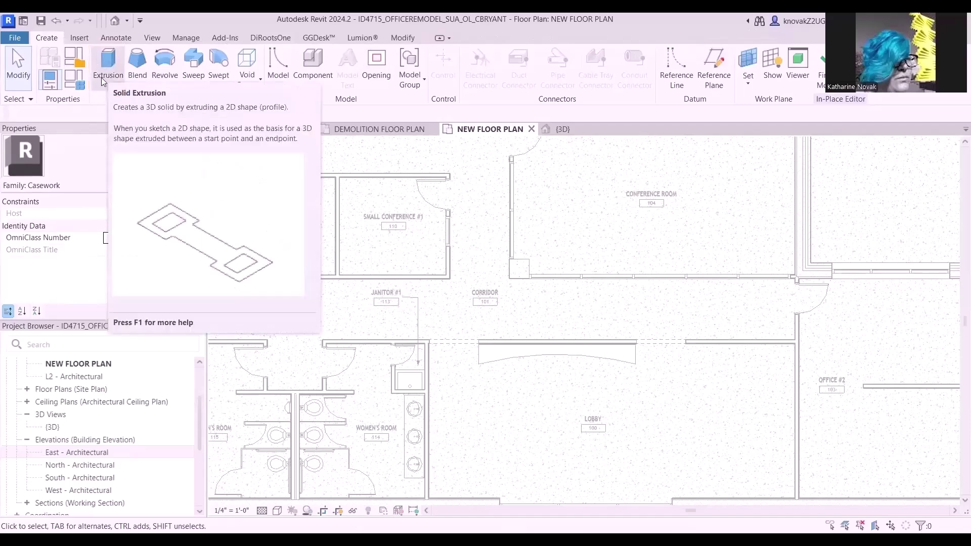
- Start a solid extrusion, sketching the lobby backdrop's straight edges and a 1'-0" guide line from the back edge's midpoint
{"action": "left_click", "coordinate": [103, 76]}
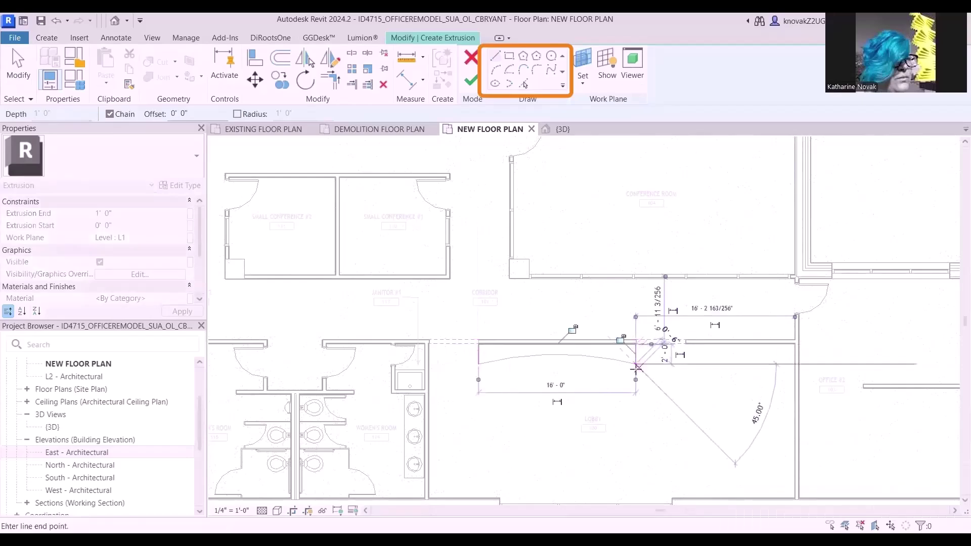
{"action": "scroll", "coordinate": [605, 364], "scroll_direction": "up", "scroll_amount": 3}
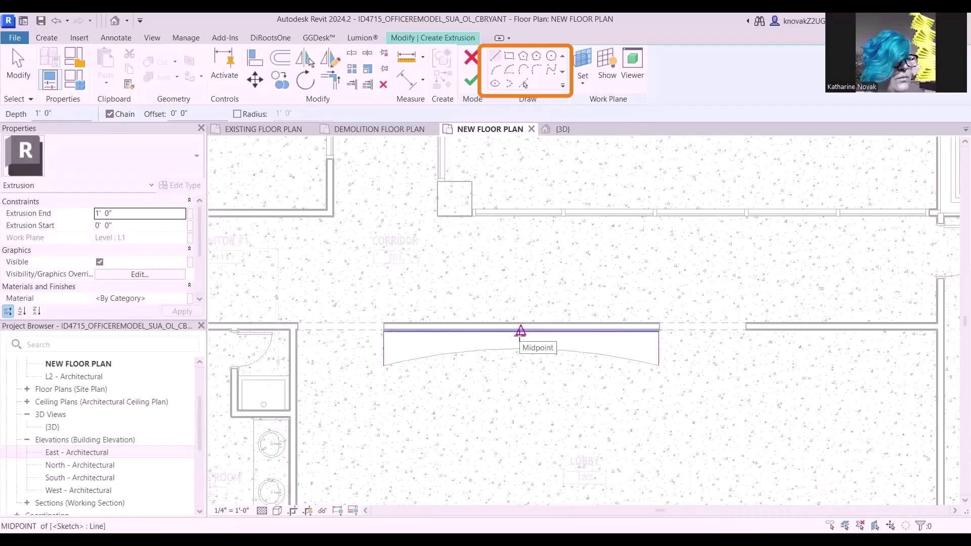
{"action": "left_click", "coordinate": [521, 331]}
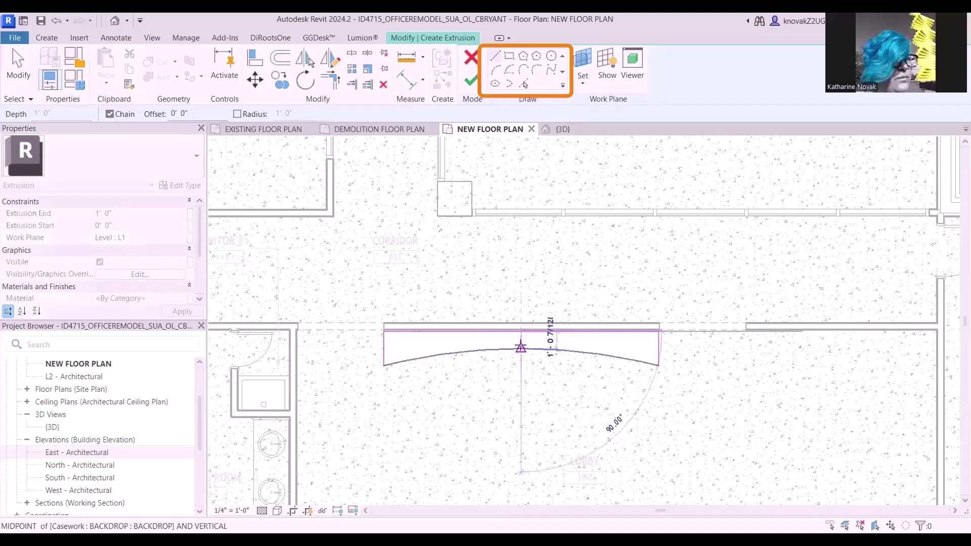
{"action": "scroll", "coordinate": [520, 344], "scroll_direction": "up", "scroll_amount": 3}
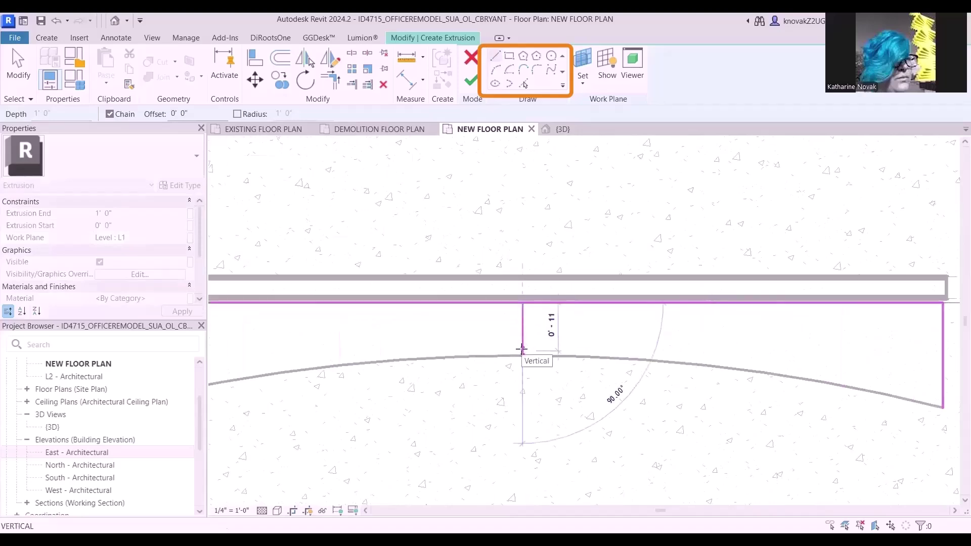
{"action": "scroll", "coordinate": [485, 425], "scroll_direction": "down", "scroll_amount": 3}
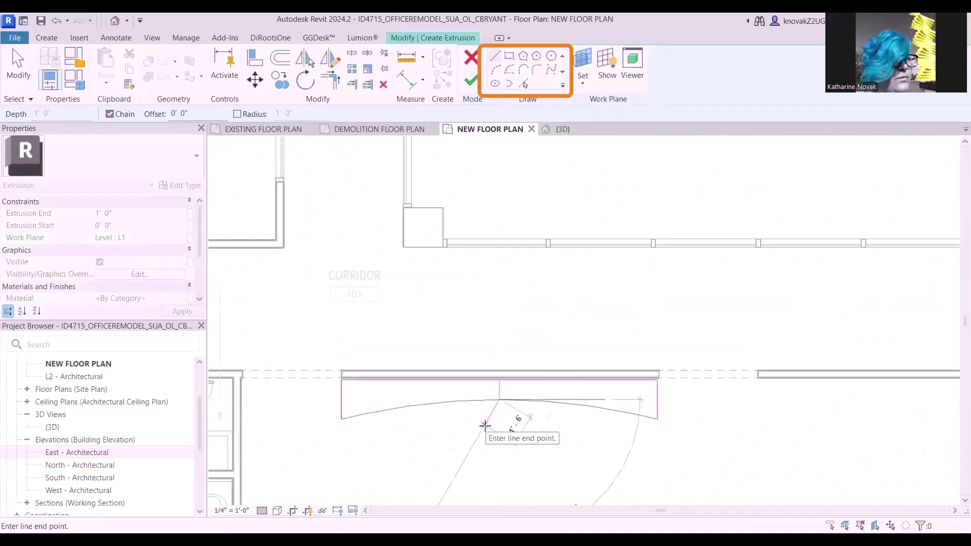
- Draw an arc between the outline's two front corners, passing through the end of the center guide line
{"action": "left_click", "coordinate": [495, 71]}
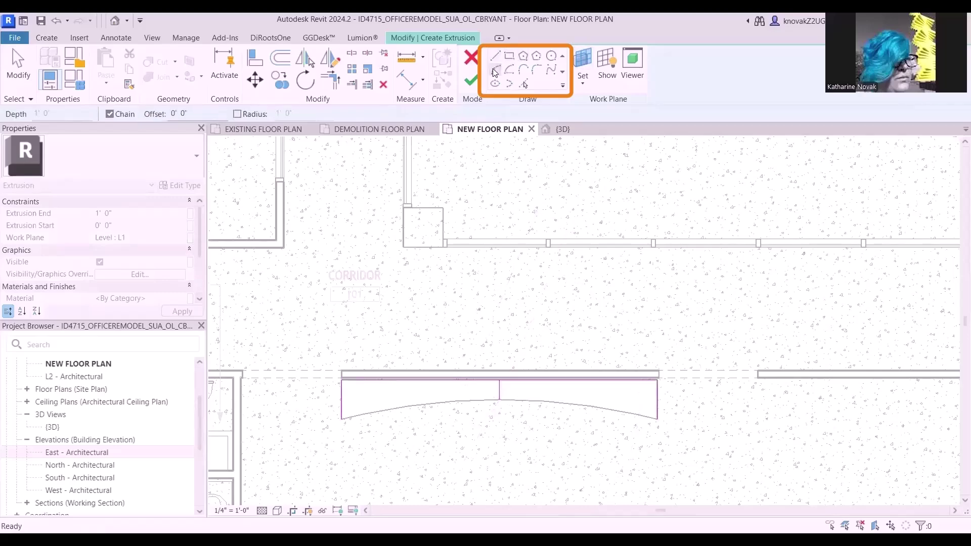
{"action": "left_click", "coordinate": [660, 420]}
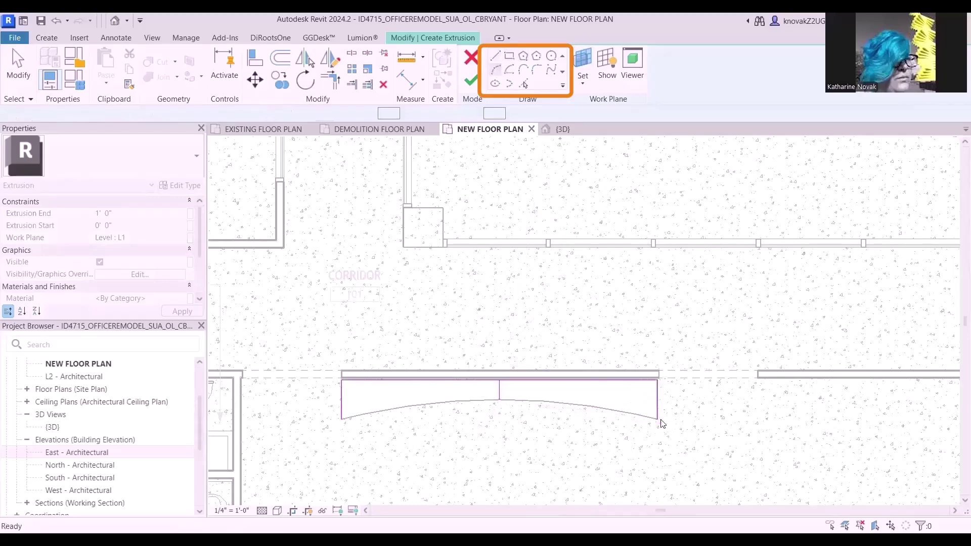
{"action": "left_click", "coordinate": [495, 70]}
{"action": "left_click", "coordinate": [657, 420]}
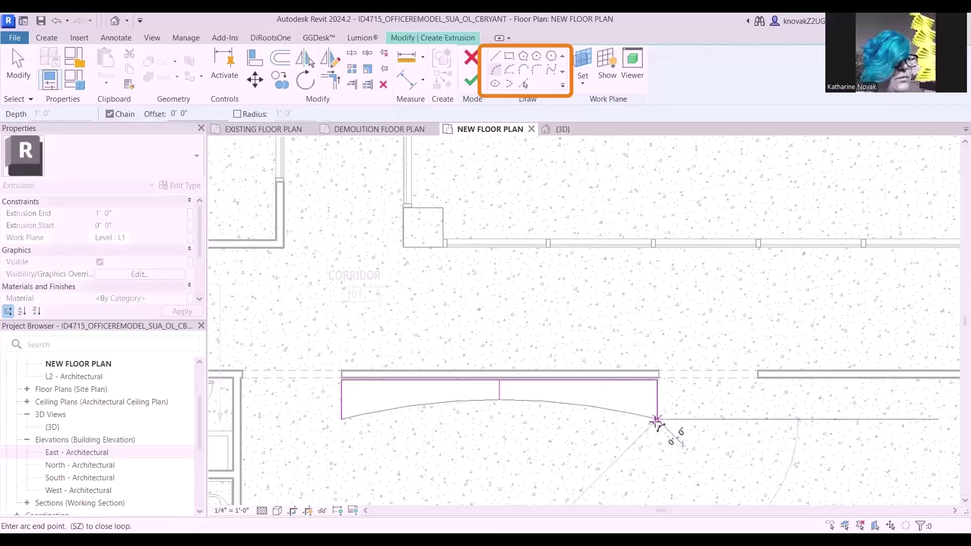
{"action": "left_click", "coordinate": [341, 420]}
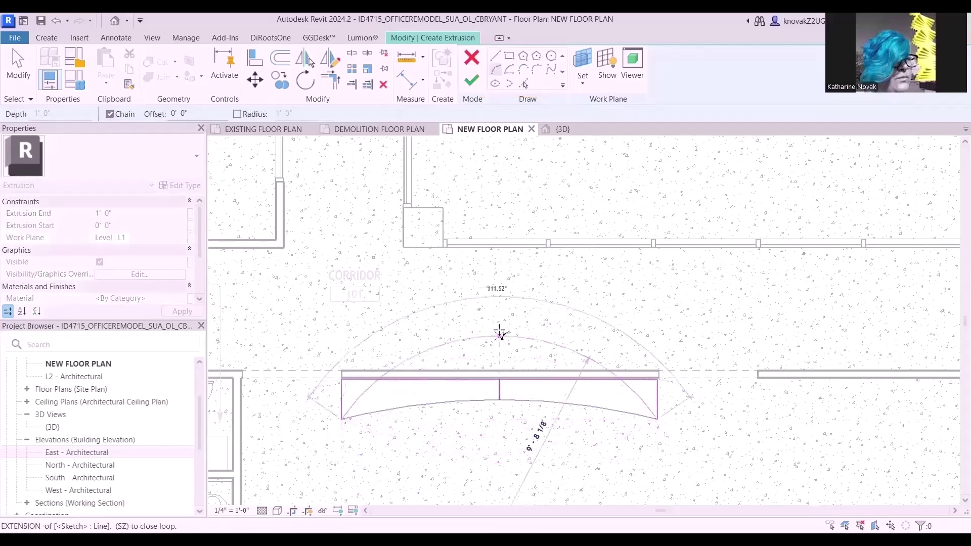
{"action": "left_click", "coordinate": [493, 401]}
- Delete the vertical guide line at the center of the extrusion sketch
{"action": "left_click", "coordinate": [22, 86]}
{"action": "left_click", "coordinate": [500, 389]}
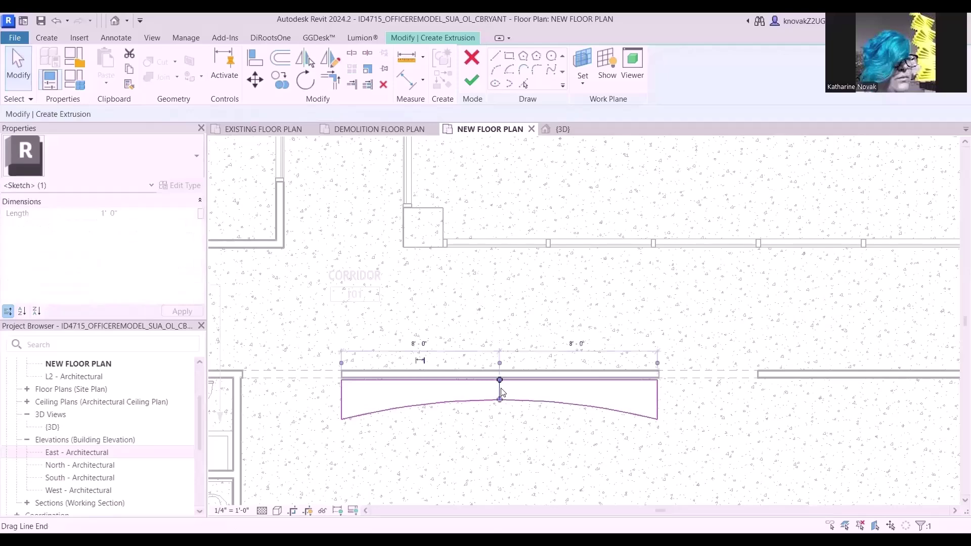
{"action": "key", "text": "Delete"}
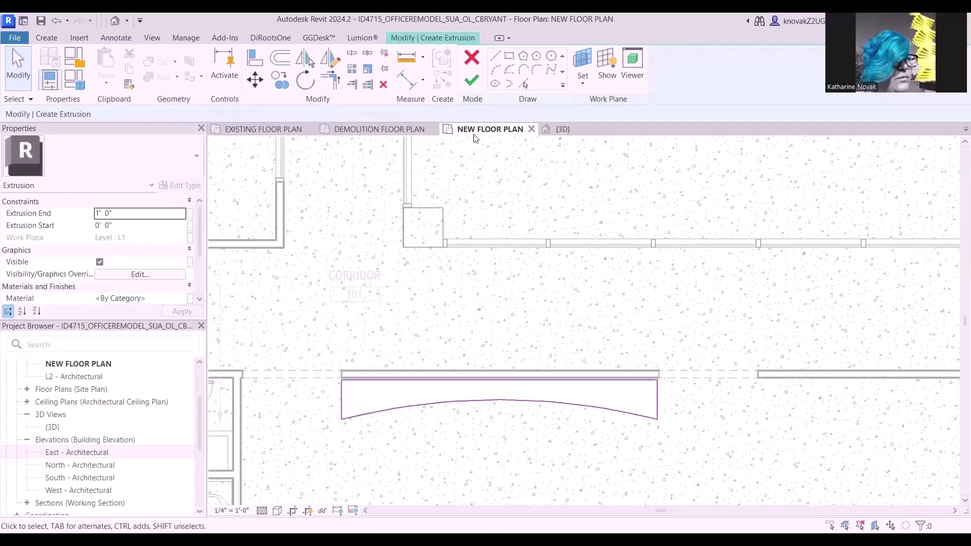
- Finish the extrusion sketch, checking the outline's left edge for overlapping lines
{"action": "left_click", "coordinate": [471, 83]}
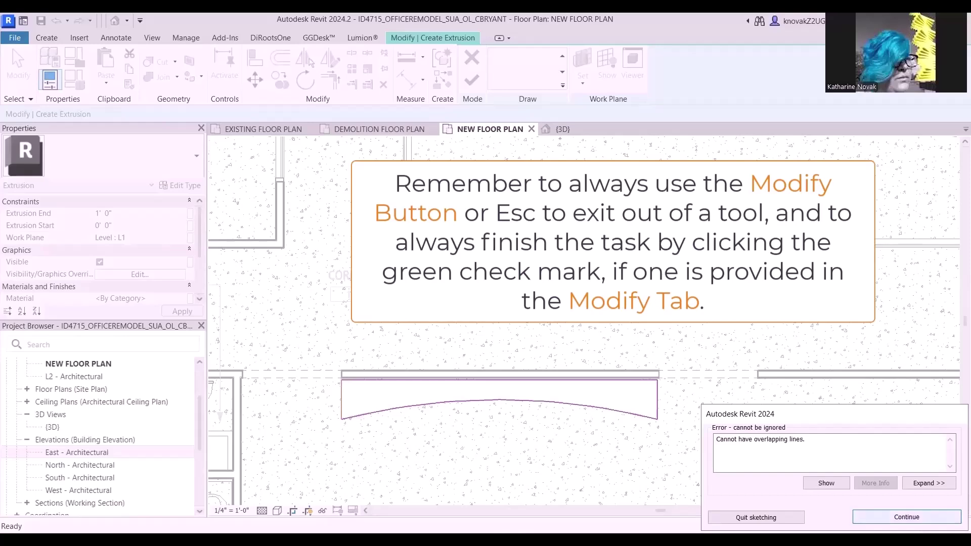
{"action": "key", "text": "Return"}
{"action": "scroll", "coordinate": [357, 416], "scroll_direction": "up", "scroll_amount": 3}
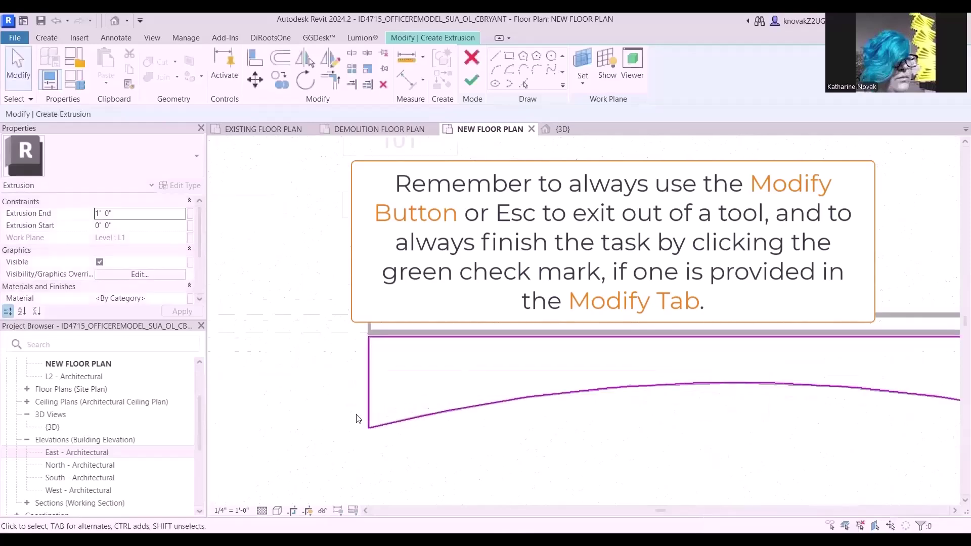
{"action": "scroll", "coordinate": [361, 405], "scroll_direction": "up", "scroll_amount": 3}
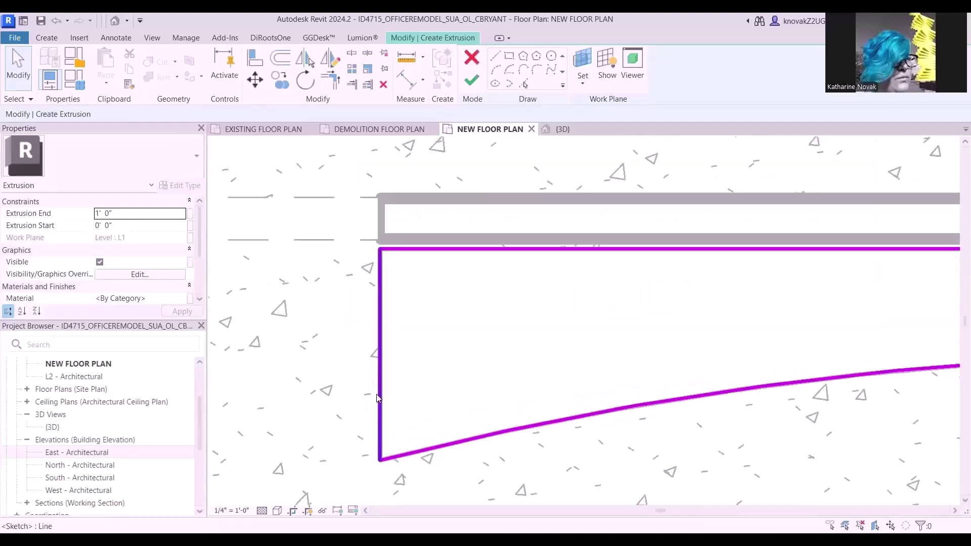
{"action": "left_click", "coordinate": [377, 398]}
{"action": "scroll", "coordinate": [549, 343], "scroll_direction": "down", "scroll_amount": 4}
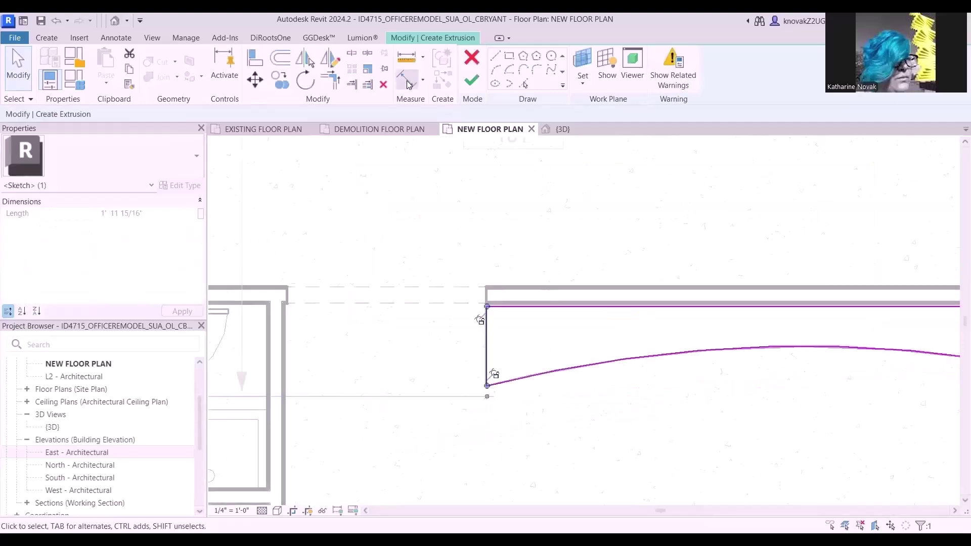
{"action": "left_click", "coordinate": [471, 80]}
{"action": "left_click", "coordinate": [472, 82]}
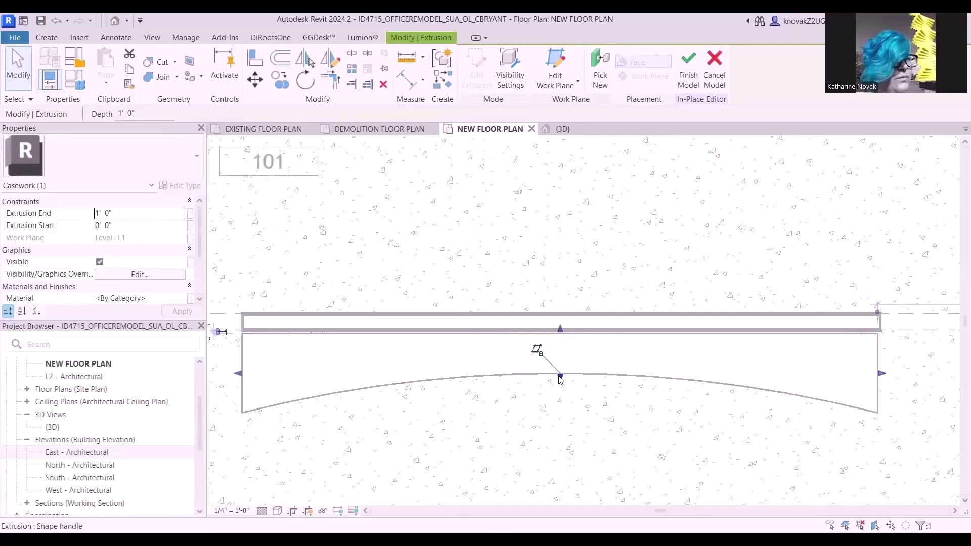
- Raise the top of the curved wall extrusion to 12' 0" in the 3D view and finish the in-place model
{"action": "mouse_move", "coordinate": [560, 383]}
{"action": "left_mouse_down"}
{"action": "mouse_move", "coordinate": [560, 412]}
{"action": "mouse_move", "coordinate": [560, 377]}
{"action": "left_mouse_up"}
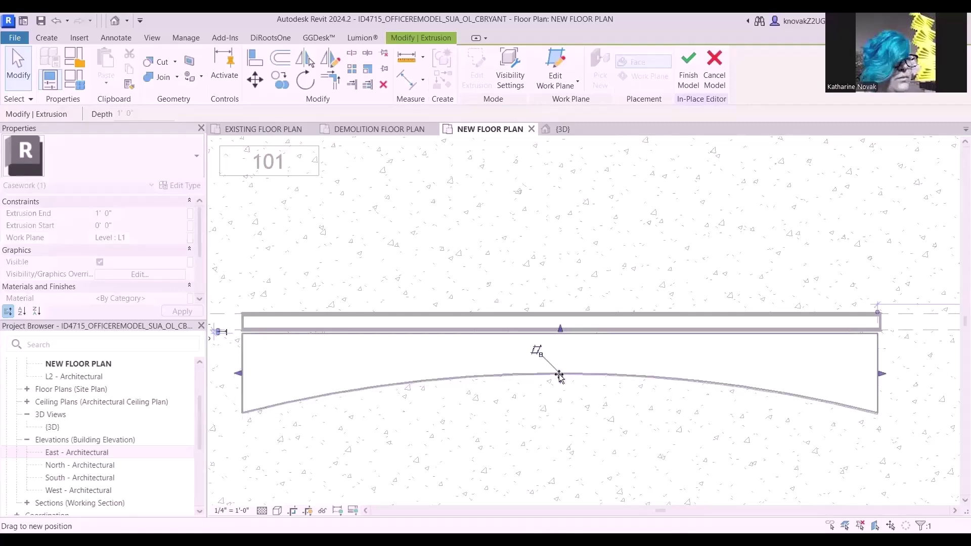
{"action": "key", "text": "ctrl+Tab"}
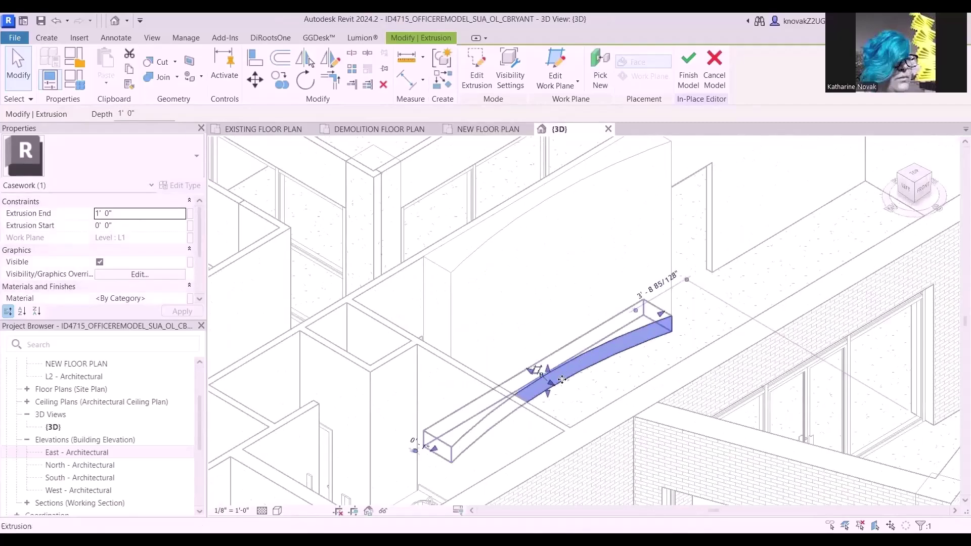
{"action": "scroll", "coordinate": [544, 382], "scroll_direction": "up", "scroll_amount": 4}
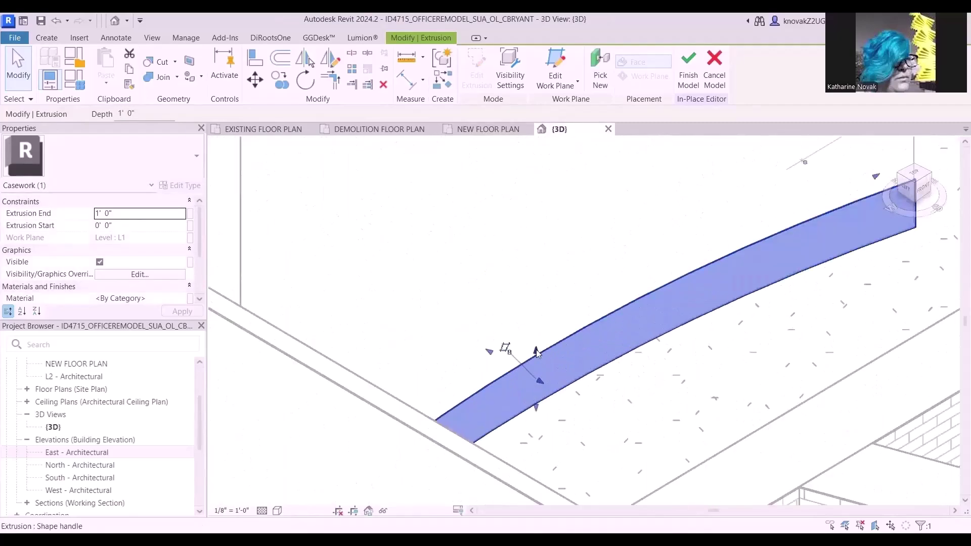
{"action": "left_click_drag", "start_coordinate": [537, 352], "coordinate": [537, 182]}
{"action": "scroll", "coordinate": [549, 236], "scroll_direction": "down", "scroll_amount": 6}
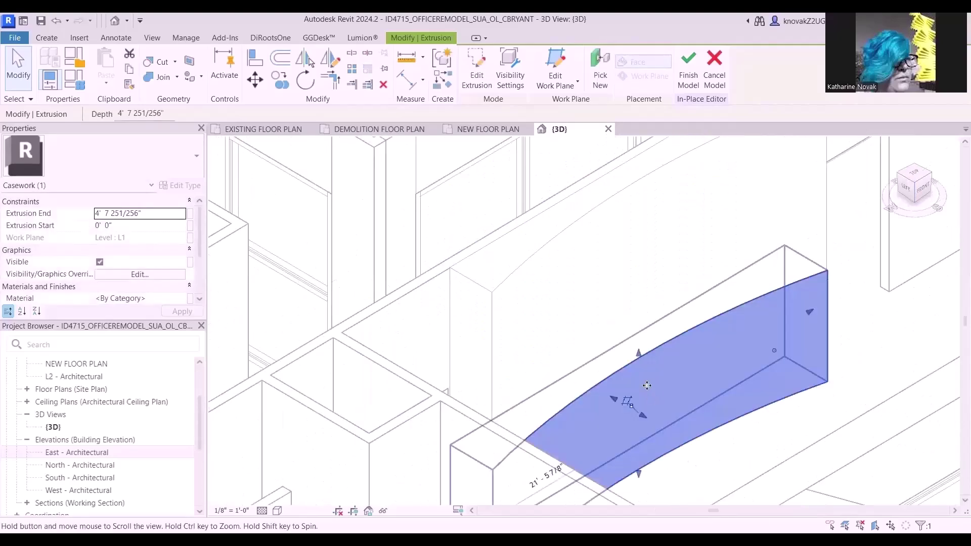
{"action": "left_click_drag", "start_coordinate": [642, 367], "coordinate": [631, 278]}
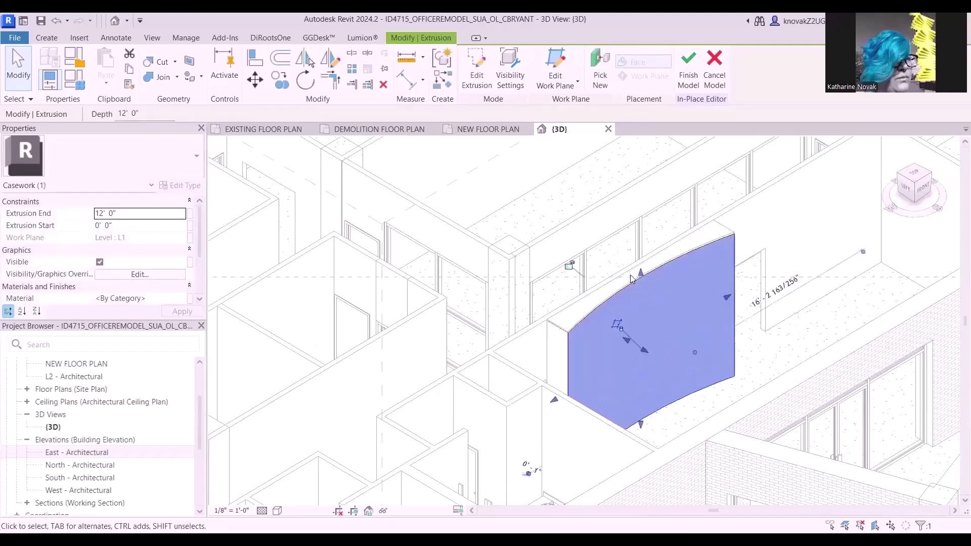
{"action": "key", "text": "Escape"}
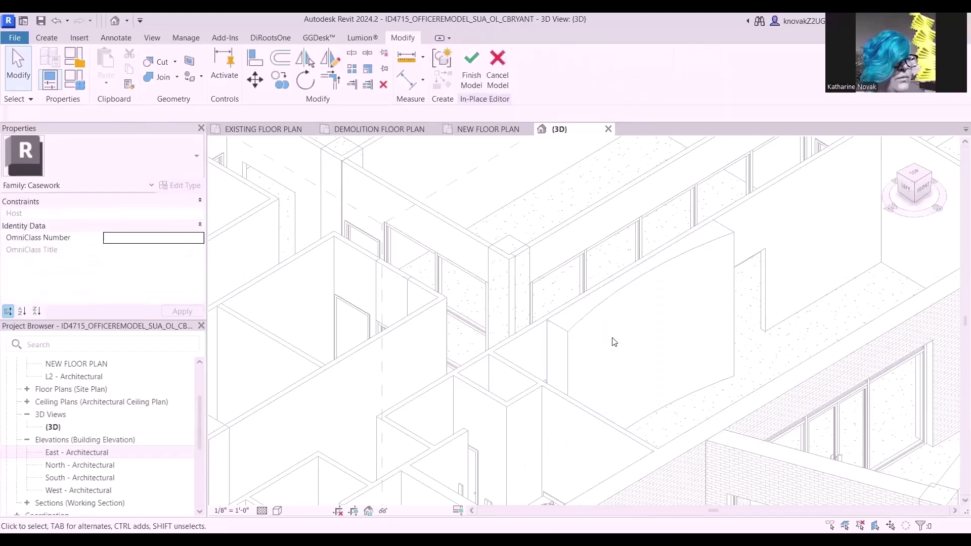
{"action": "left_click", "coordinate": [475, 68]}
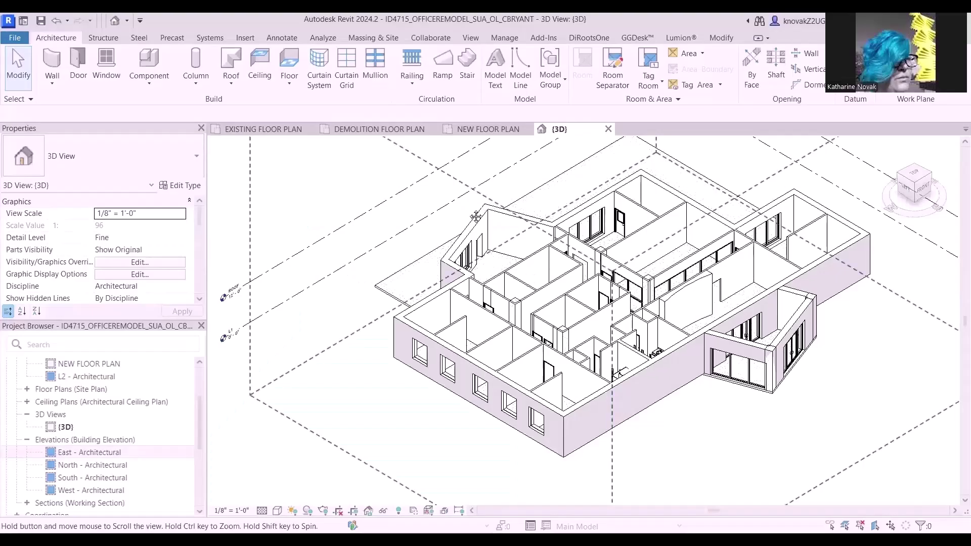
- Check the height constraints of the exterior brick wall that holds the row of office windows
{"action": "middle_click_drag", "start_coordinate": [349, 268], "coordinate": [424, 283], "text": "shift"}
{"action": "left_click", "coordinate": [349, 430]}
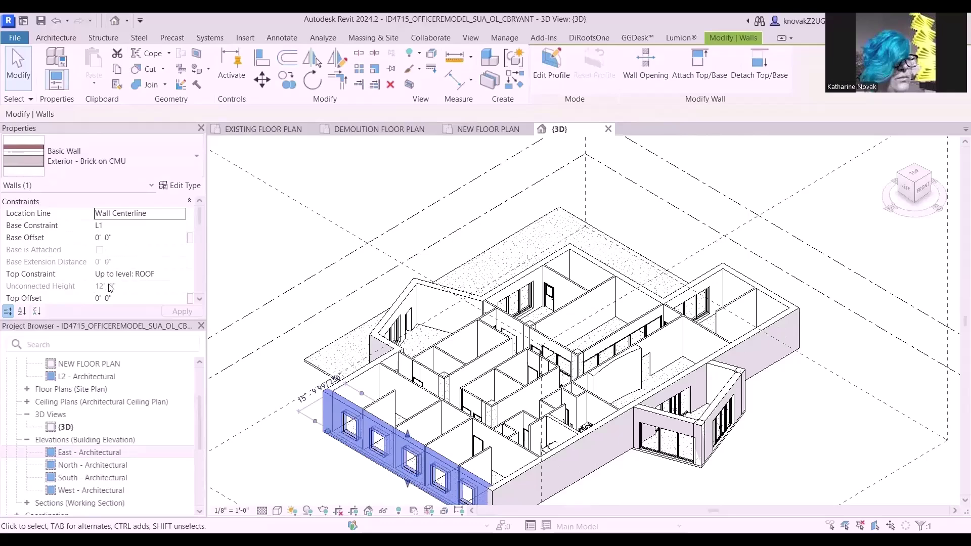
{"action": "left_click", "coordinate": [304, 494]}
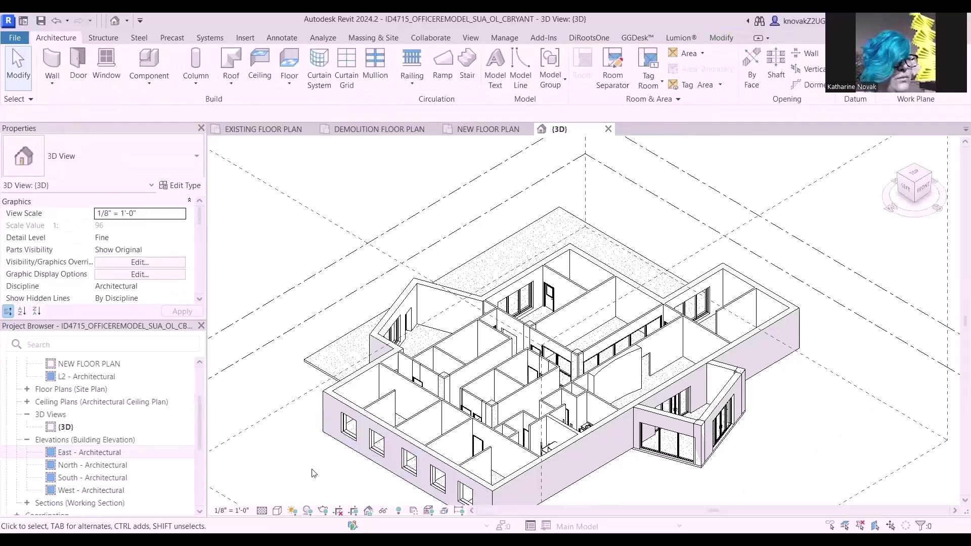
- Duplicate the wall type of the corner storefront window as a new curtain wall type named Blue
{"action": "scroll", "coordinate": [369, 422], "scroll_direction": "up", "scroll_amount": 5}
{"action": "scroll", "coordinate": [369, 424], "scroll_direction": "up", "scroll_amount": 4}
{"action": "left_click", "coordinate": [409, 376]}
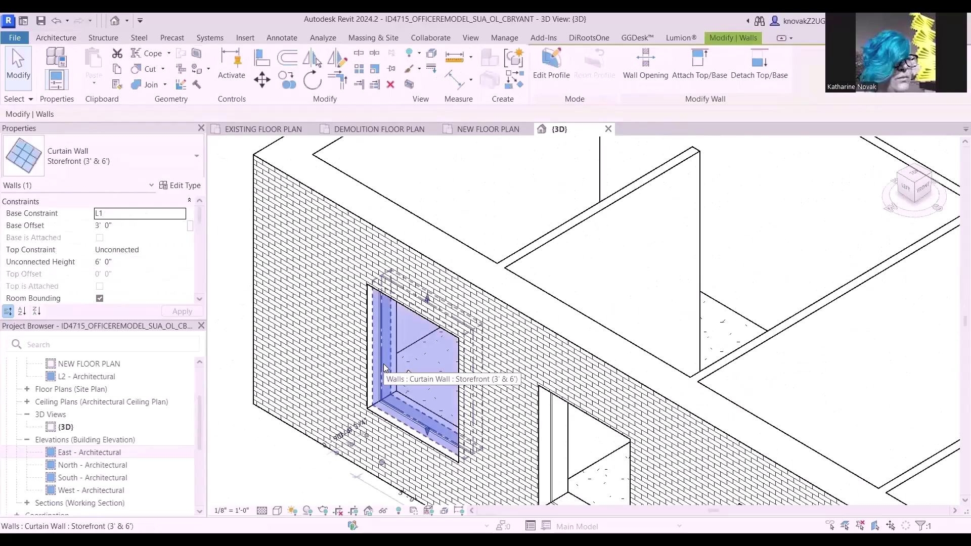
{"action": "left_click", "coordinate": [182, 185]}
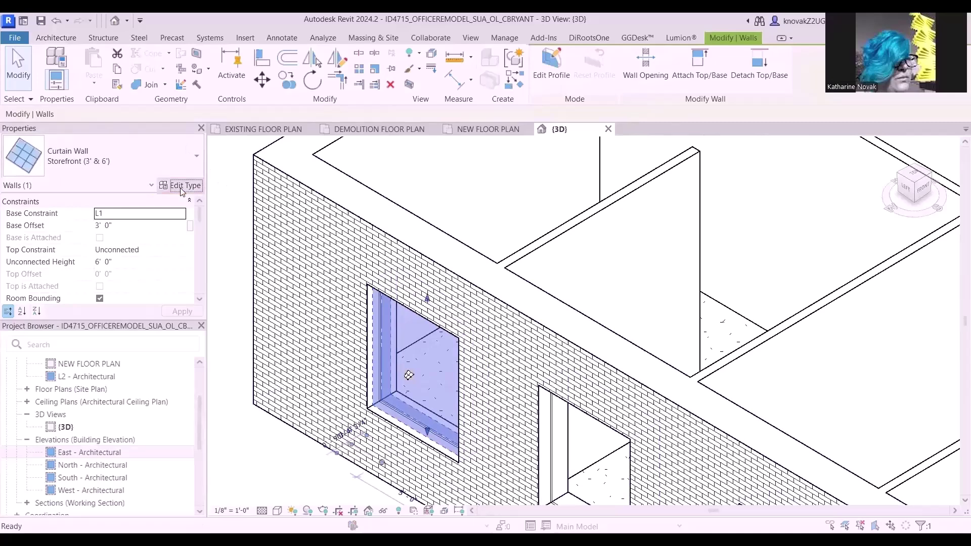
{"action": "left_click", "coordinate": [292, 133]}
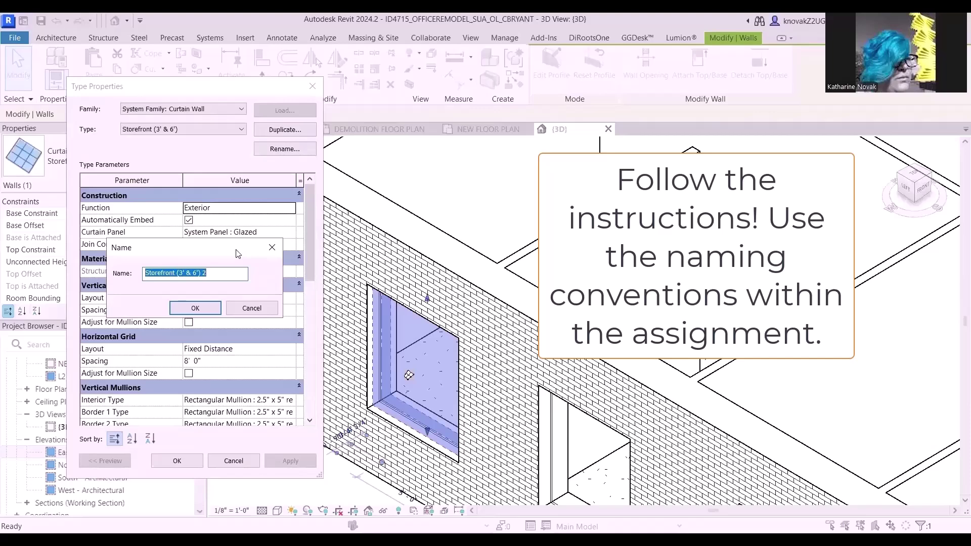
{"action": "type", "text": "Blue"}
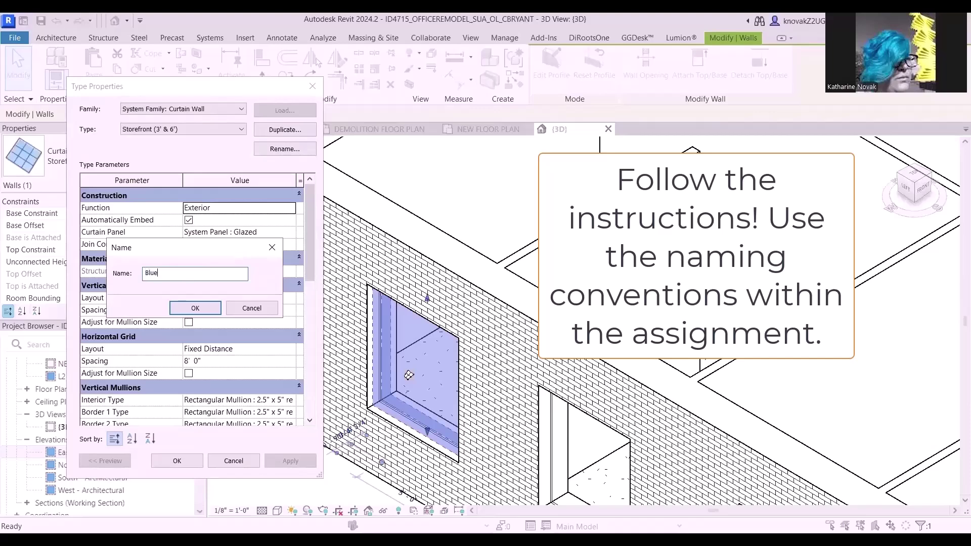
{"action": "key", "text": "Return"}
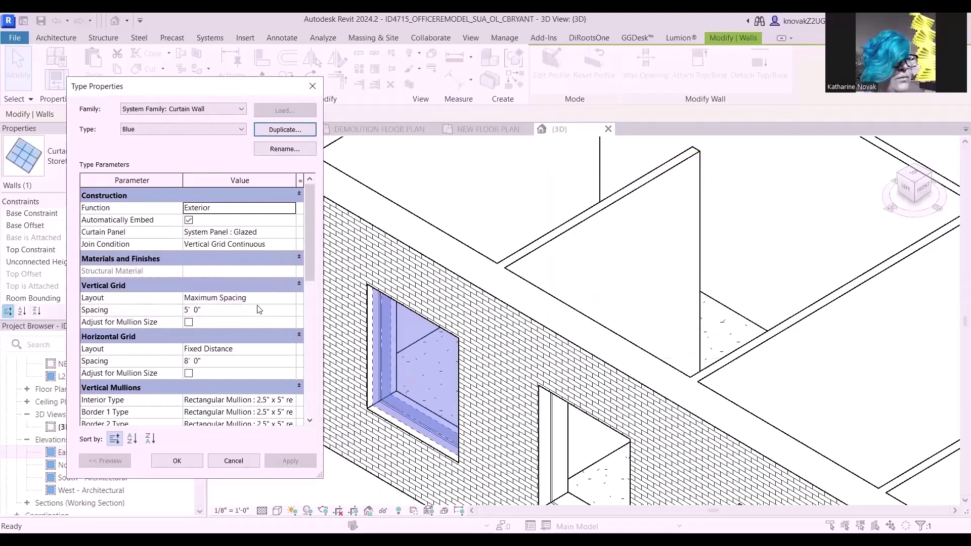
- Set the Blue type's vertical grid layout to Fixed Distance with a spacing of 3' 0" and apply it to the window
{"action": "left_click", "coordinate": [279, 299]}
{"action": "left_click", "coordinate": [291, 299]}
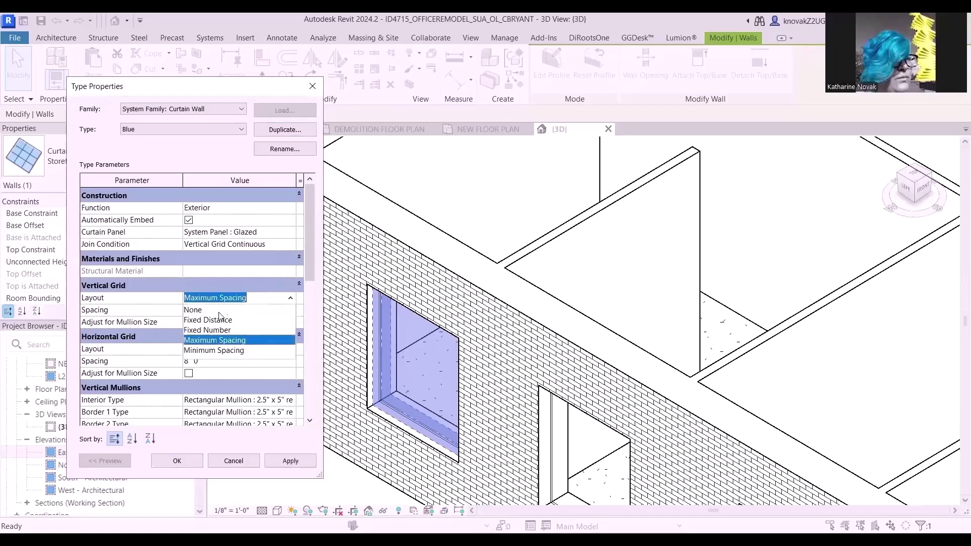
{"action": "left_click", "coordinate": [207, 319]}
{"action": "left_click", "coordinate": [208, 310]}
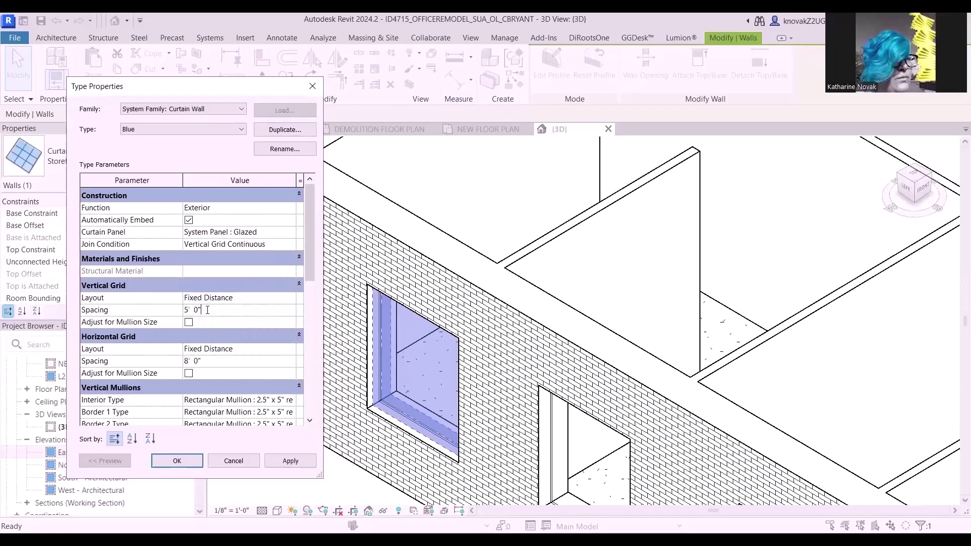
{"action": "left_click_drag", "start_coordinate": [208, 310], "coordinate": [181, 305]}
{"action": "type", "text": "3"}
{"action": "left_click", "coordinate": [177, 460]}
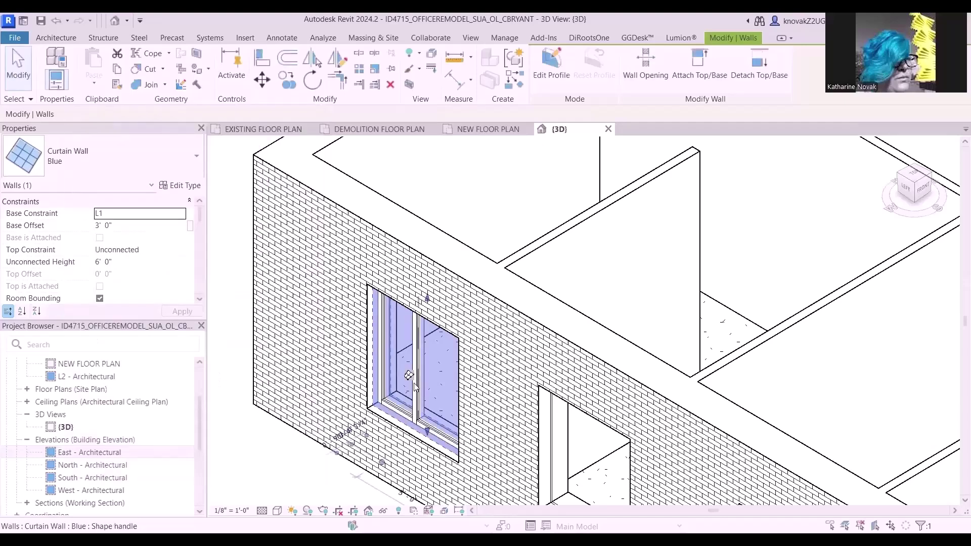
- Set the Blue curtain wall type's vertical grid spacing to 5' 0"
{"action": "left_click", "coordinate": [386, 383]}
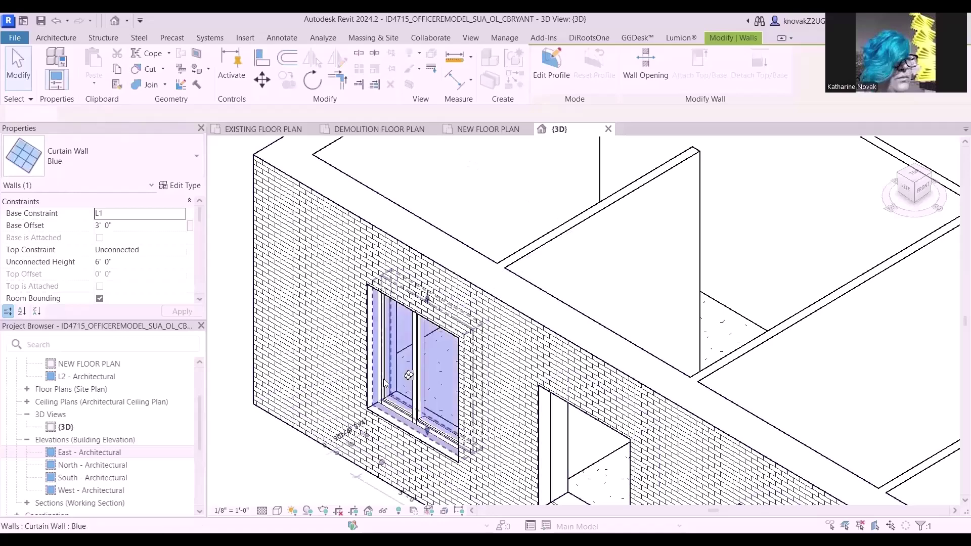
{"action": "left_click", "coordinate": [185, 185]}
{"action": "left_click", "coordinate": [241, 309]}
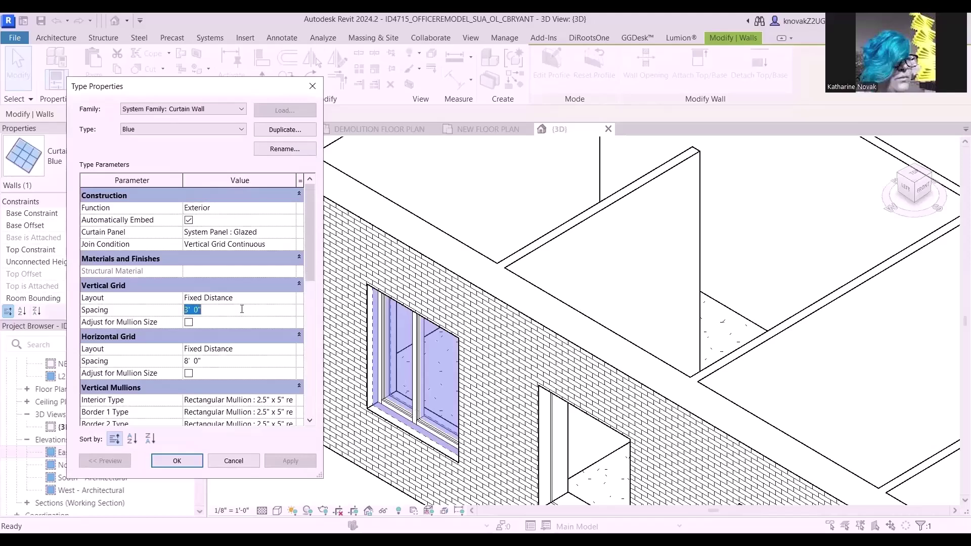
{"action": "type", "text": "5"}
{"action": "key", "text": "Return"}
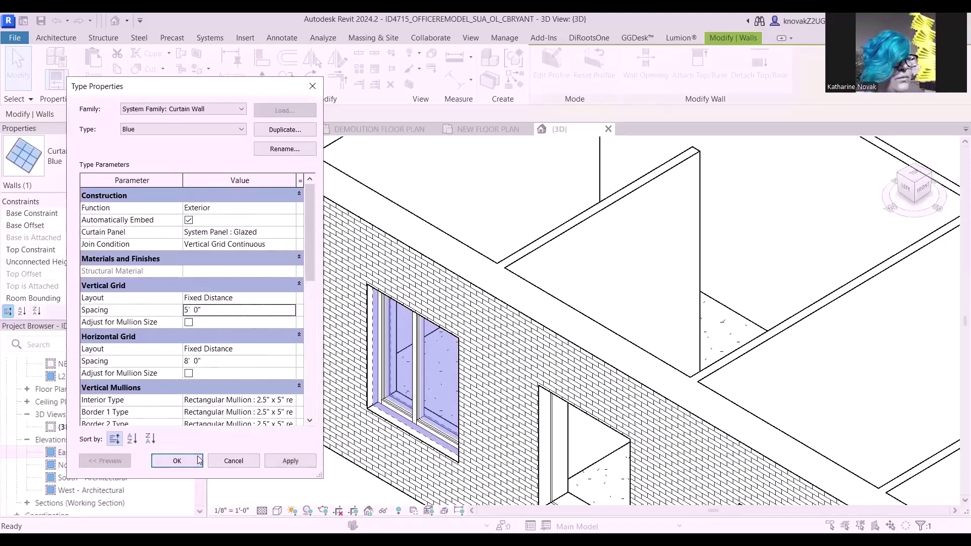
{"action": "left_click", "coordinate": [177, 461]}
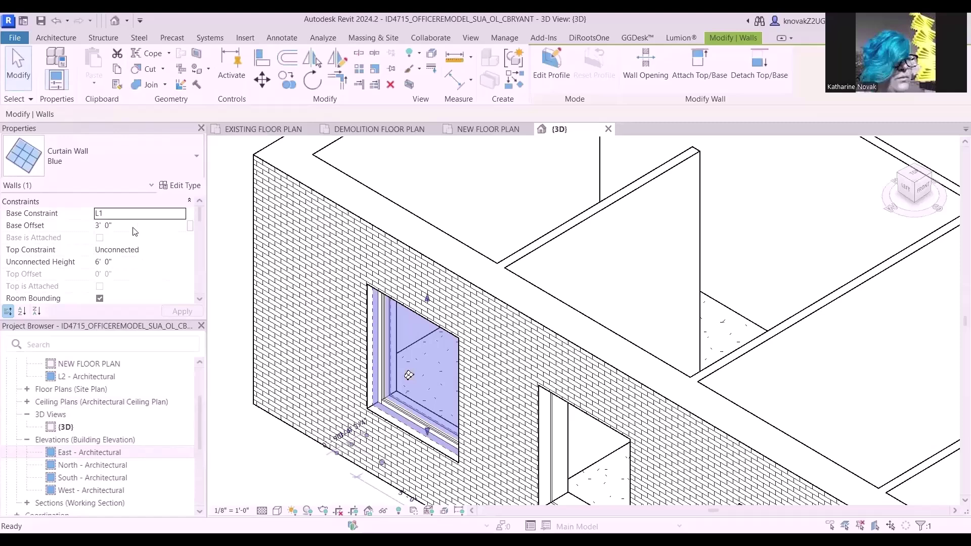
- Review the available curtain wall types, comparing the office windows in the existing plan with the storefront double doors at the entry
{"action": "left_click", "coordinate": [125, 168]}
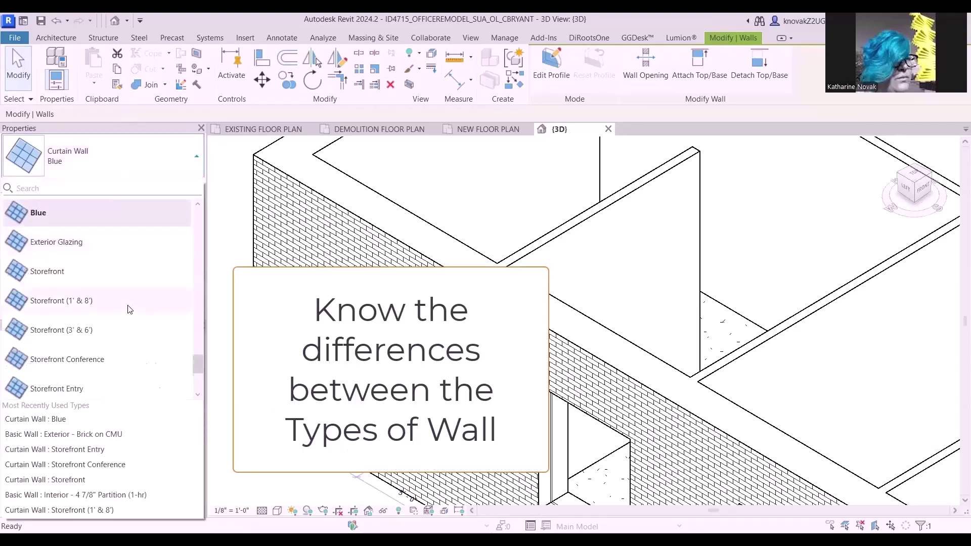
{"action": "scroll", "coordinate": [130, 323], "scroll_direction": "down", "scroll_amount": 3}
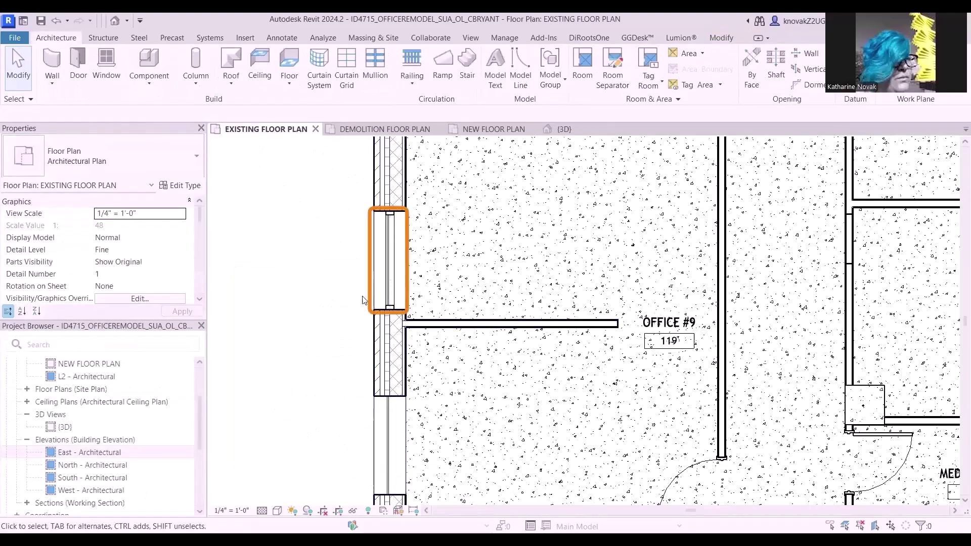
{"action": "middle_click_drag", "start_coordinate": [346, 431], "coordinate": [351, 337]}
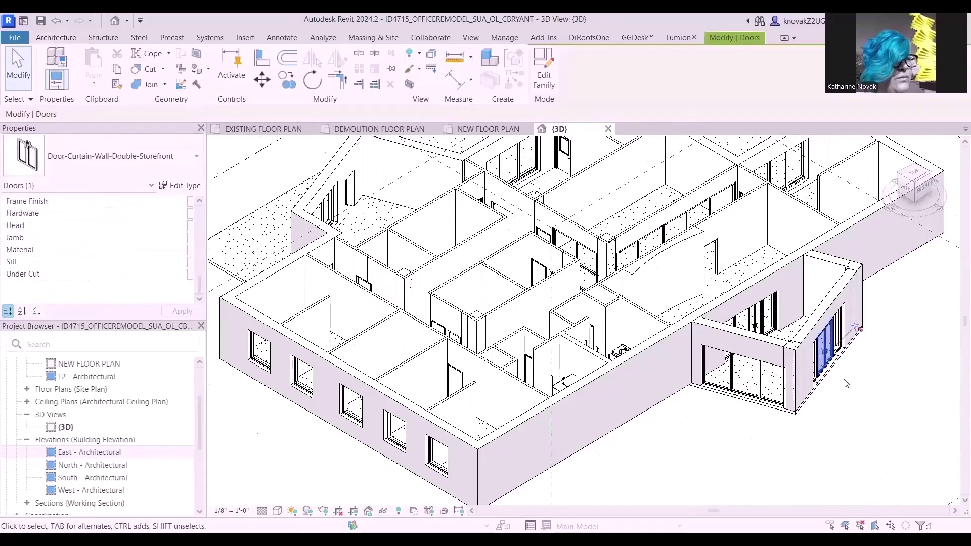
{"action": "scroll", "coordinate": [834, 354], "scroll_direction": "up", "scroll_amount": 2}
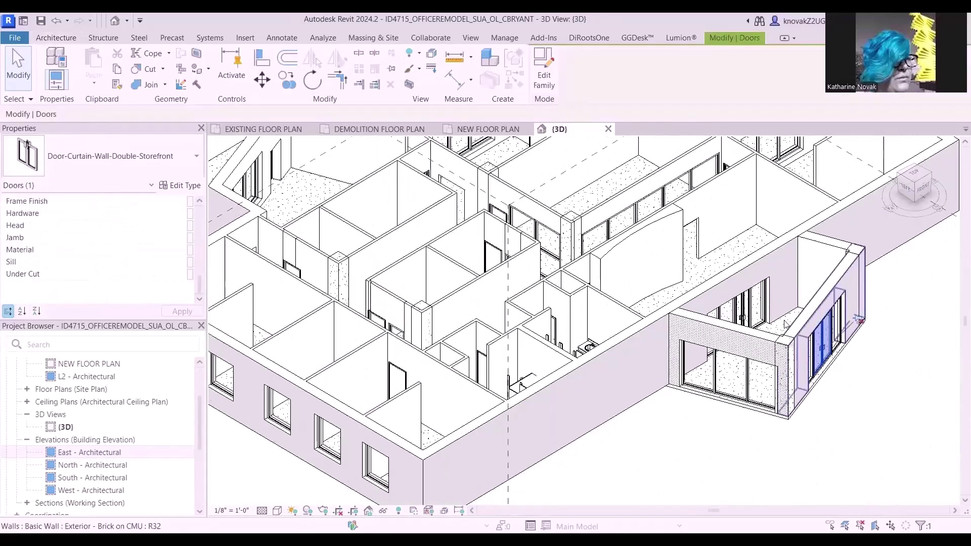
{"action": "left_click", "coordinate": [749, 310]}
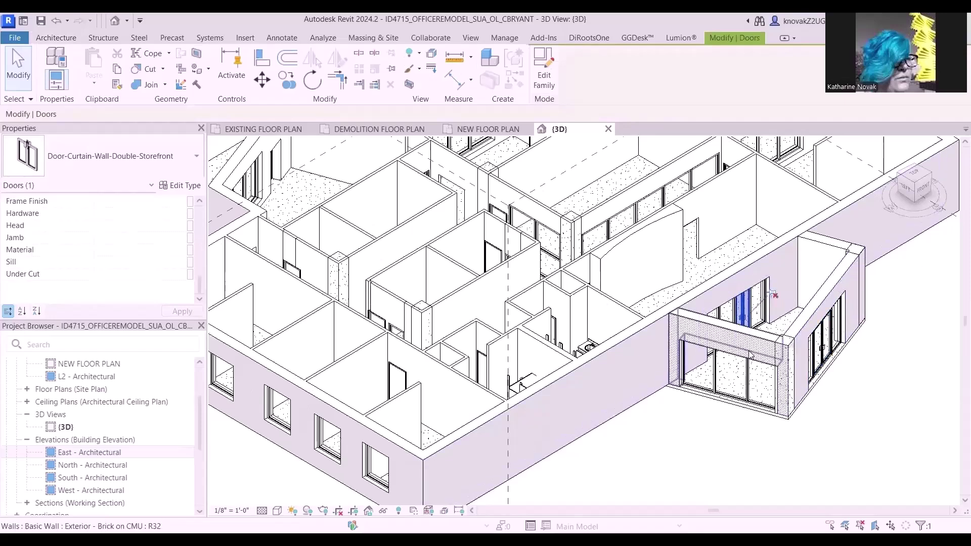
- Examine the lobby's storefront entrance and its double door in the existing floor plan
{"action": "left_click", "coordinate": [280, 133]}
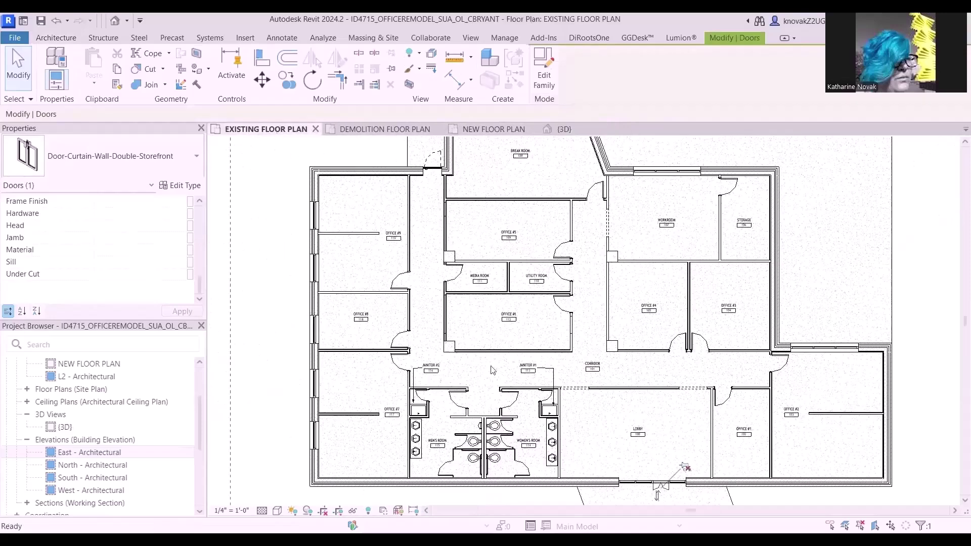
{"action": "scroll", "coordinate": [640, 445], "scroll_direction": "up", "scroll_amount": 3}
{"action": "scroll", "coordinate": [592, 359], "scroll_direction": "up", "scroll_amount": 2}
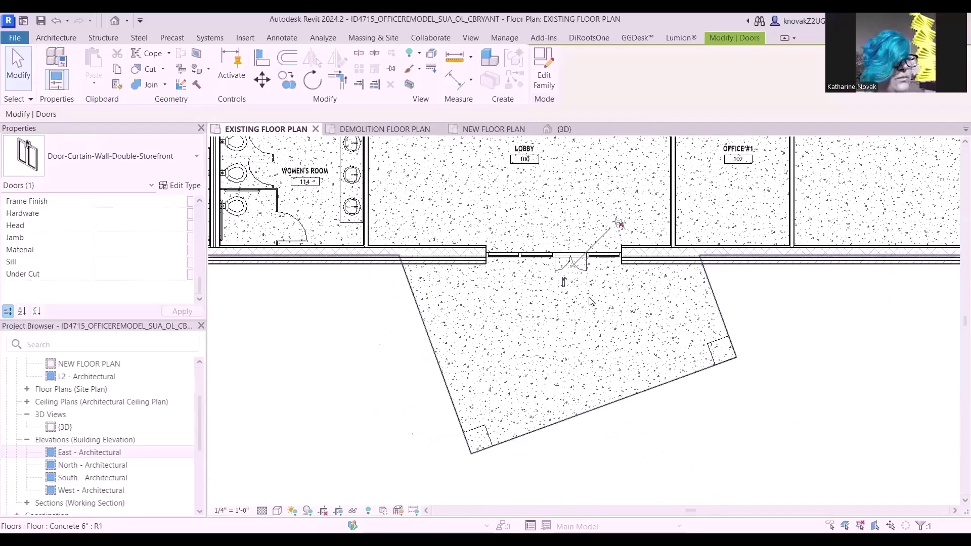
{"action": "scroll", "coordinate": [594, 309], "scroll_direction": "up", "scroll_amount": 1}
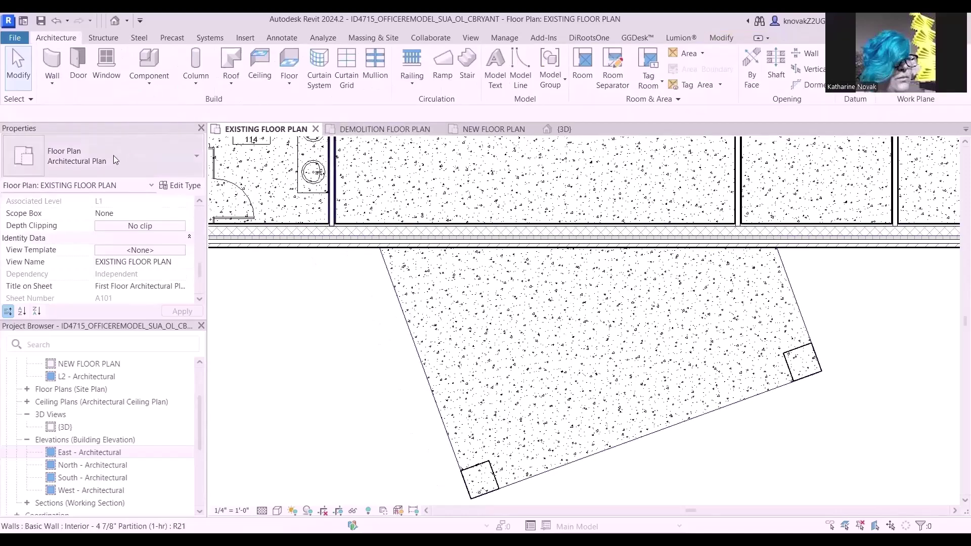
- Start a new wall using the Storefront curtain wall type and duplicate that type as Yellow
{"action": "left_click", "coordinate": [53, 64]}
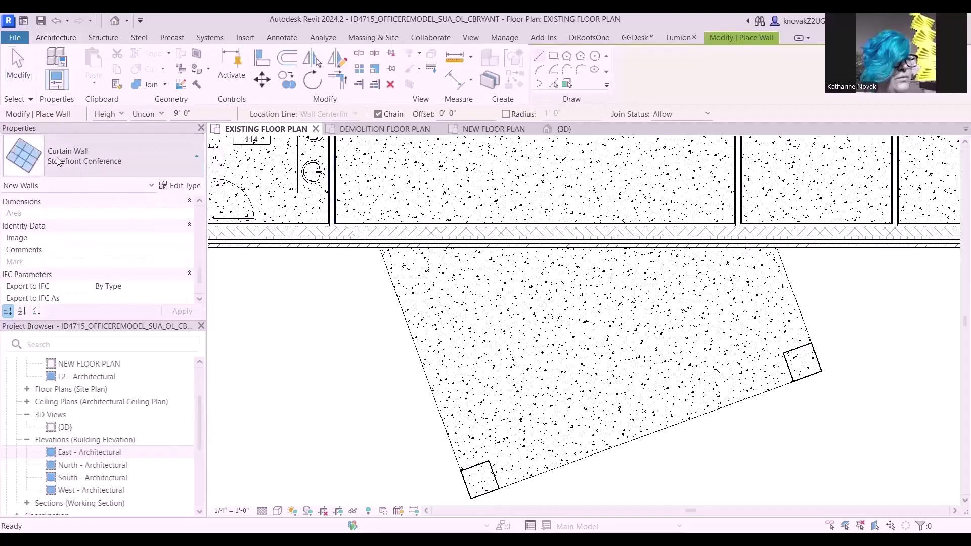
{"action": "left_click", "coordinate": [59, 161]}
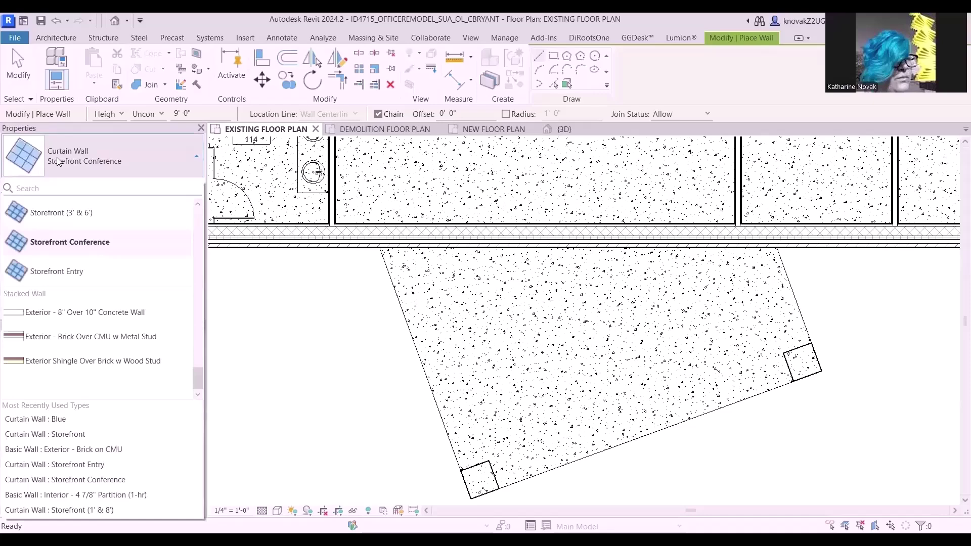
{"action": "scroll", "coordinate": [87, 282], "scroll_direction": "up", "scroll_amount": 3}
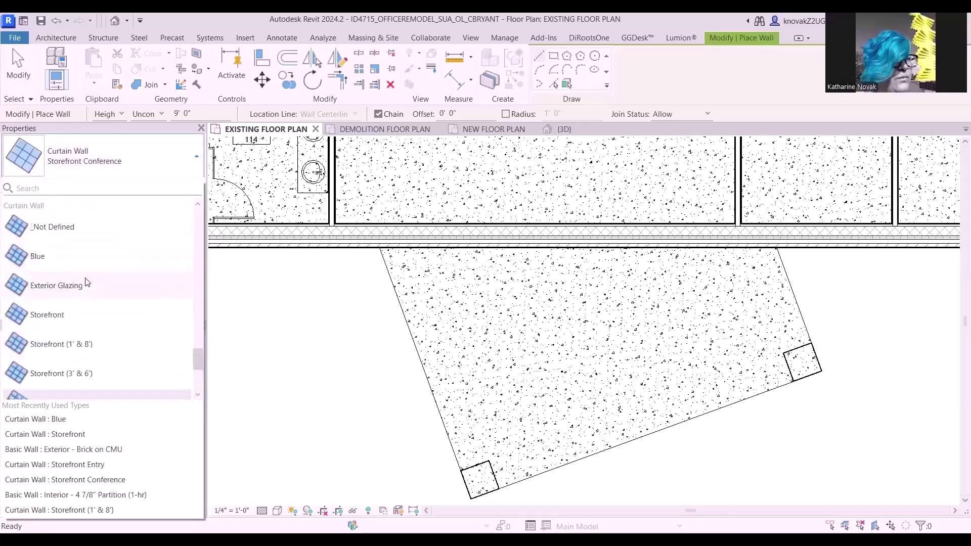
{"action": "left_click", "coordinate": [69, 315]}
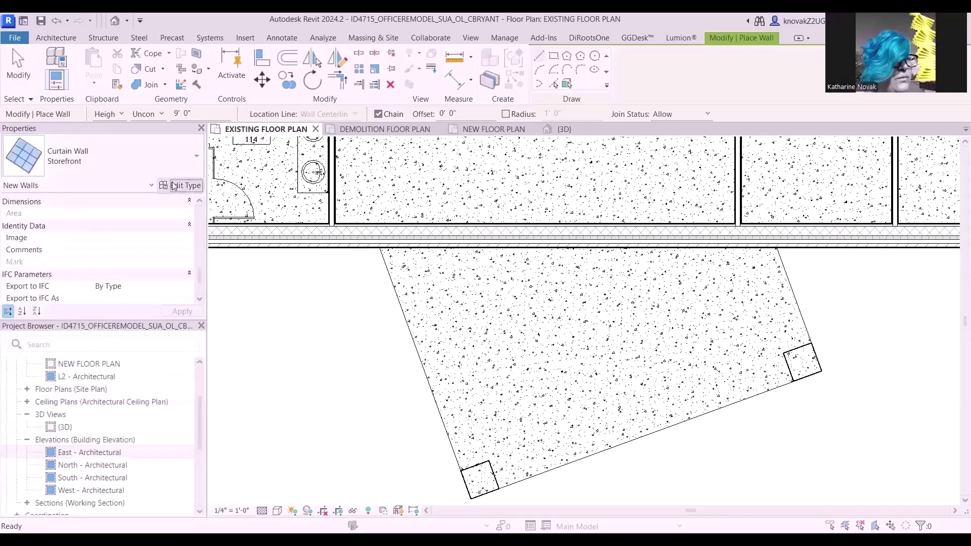
{"action": "left_click", "coordinate": [174, 186]}
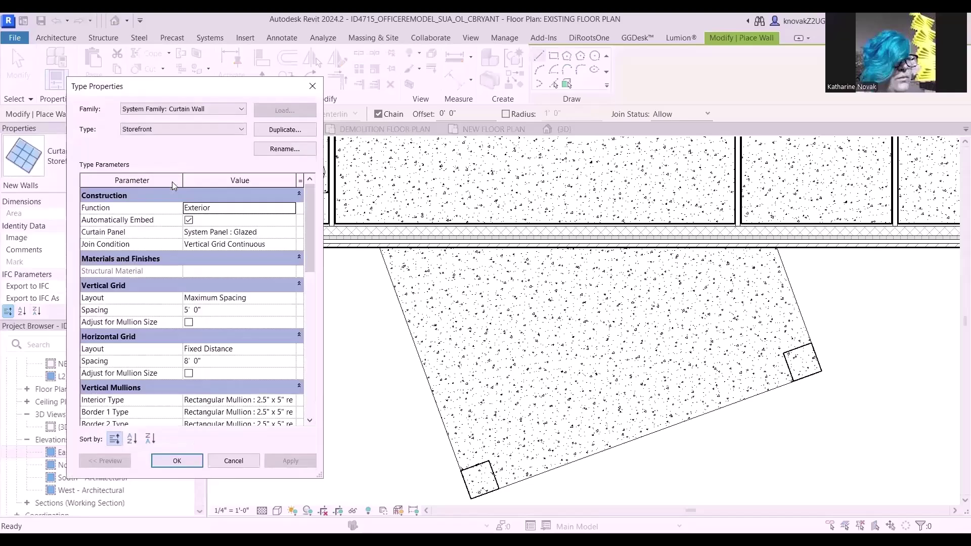
{"action": "left_click", "coordinate": [286, 131]}
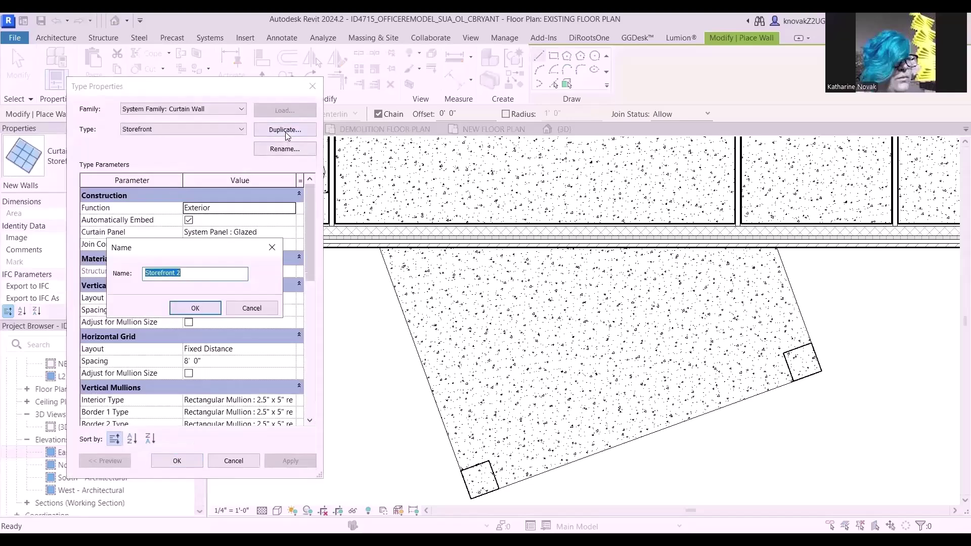
{"action": "type", "text": "Yellow"}
{"action": "left_click", "coordinate": [196, 308]}
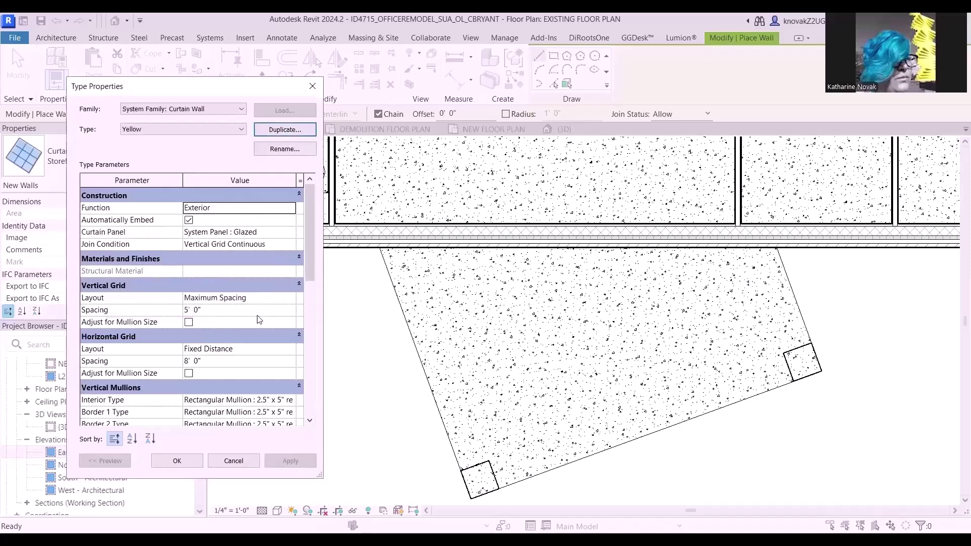
- Set the Yellow type's vertical grid layout to Fixed Distance with a spacing of 6' 0"
{"action": "left_click", "coordinate": [237, 298]}
{"action": "left_click", "coordinate": [290, 297]}
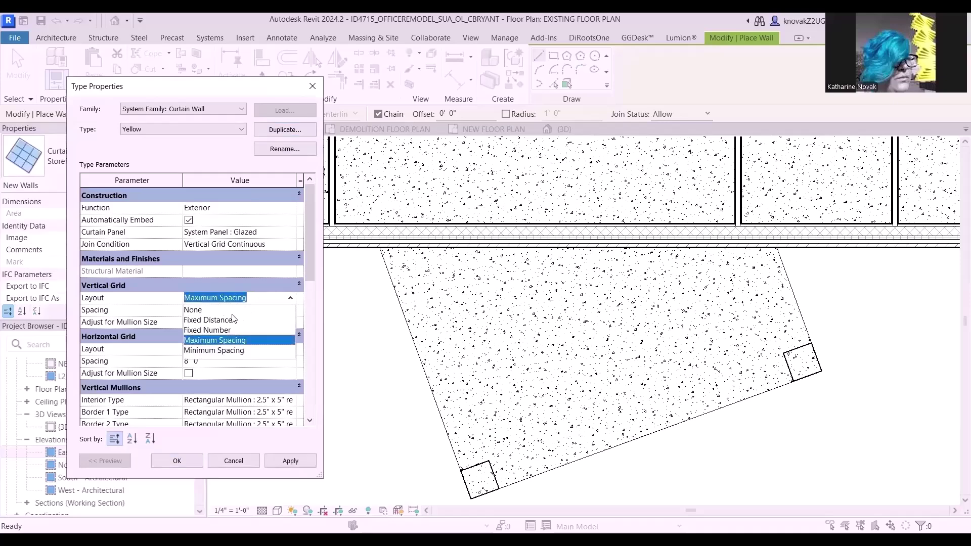
{"action": "left_click", "coordinate": [238, 320]}
{"action": "left_click", "coordinate": [212, 310]}
{"action": "type", "text": "6"}
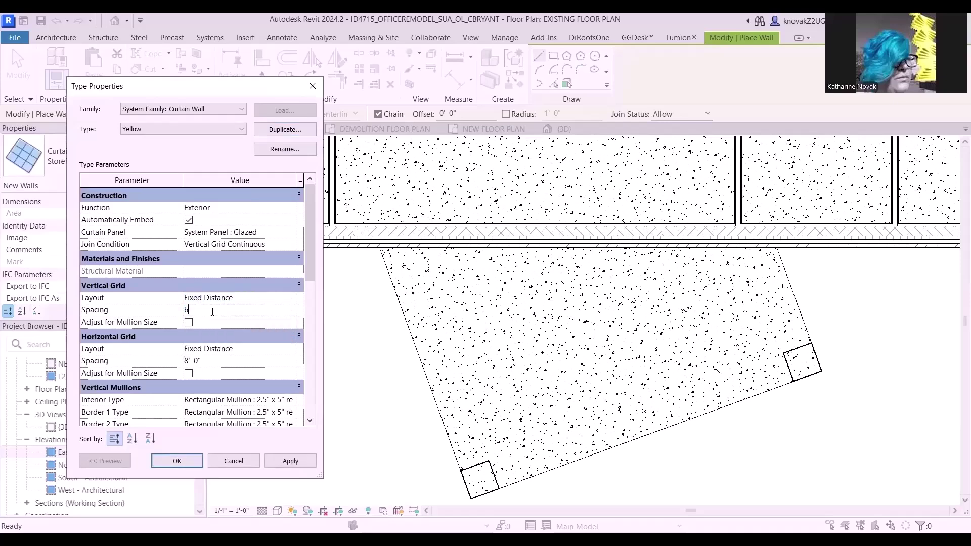
{"action": "key", "text": "Return"}
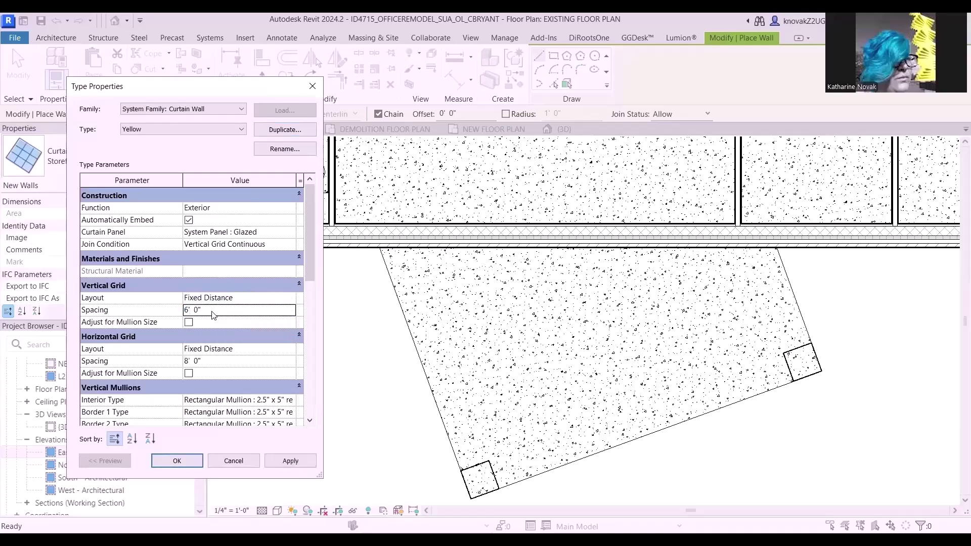
{"action": "left_click", "coordinate": [172, 461]}
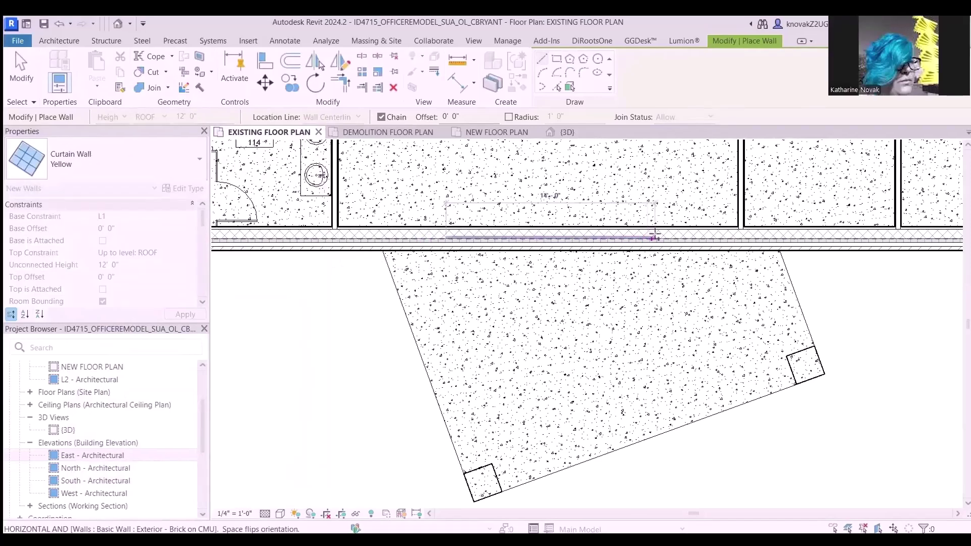
- Place a Yellow curtain wall about 14' long in the lobby's exterior brick wall and finish the wall tool
{"action": "left_click", "coordinate": [654, 235]}
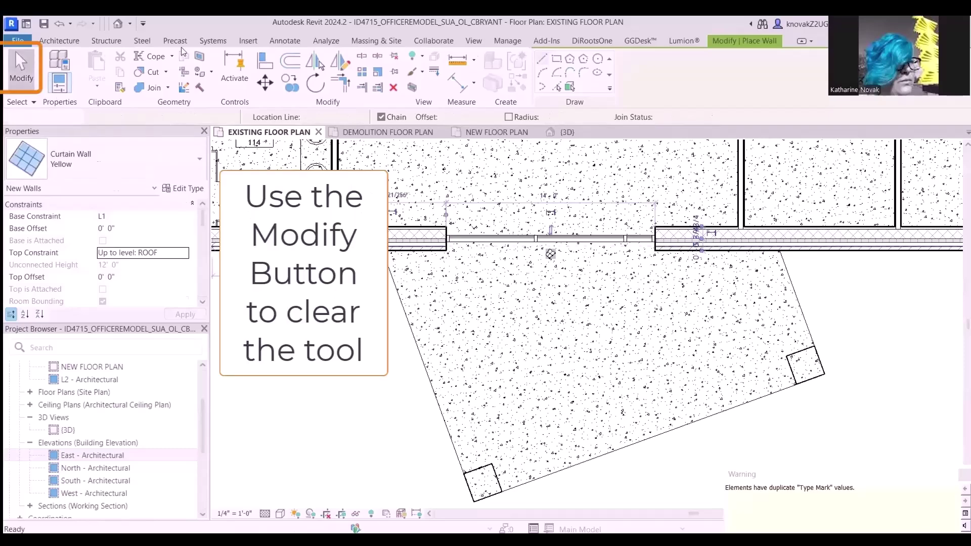
{"action": "left_click", "coordinate": [21, 66]}
{"action": "middle_click_drag", "start_coordinate": [530, 272], "coordinate": [499, 296]}
{"action": "scroll", "coordinate": [539, 301], "scroll_direction": "up", "scroll_amount": 1}
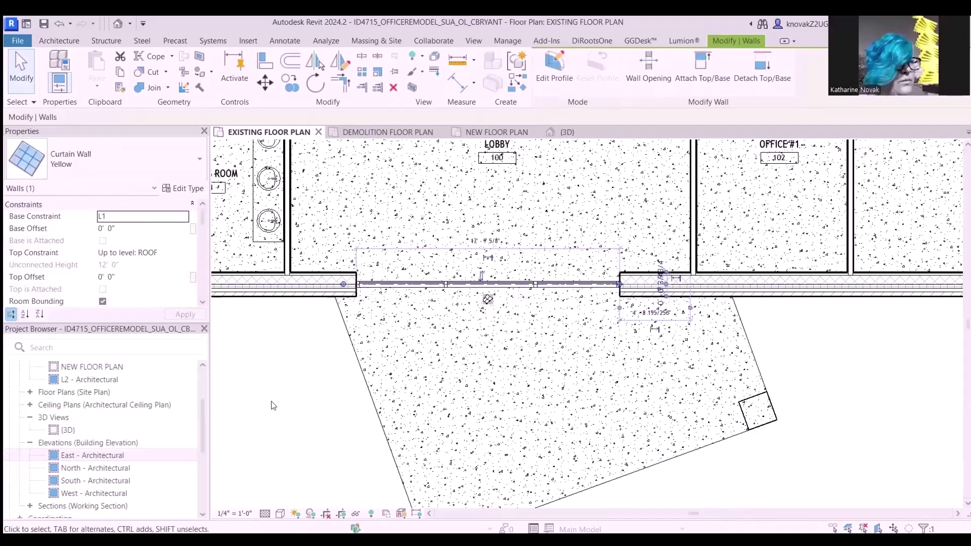
- Adjust the end of the lobby's Yellow curtain wall so that it is about 18' 1 5/8" long
{"action": "key", "text": "Right"}
{"action": "key", "text": "Right"}
{"action": "key", "text": "Right"}
{"action": "key", "text": "Right"}
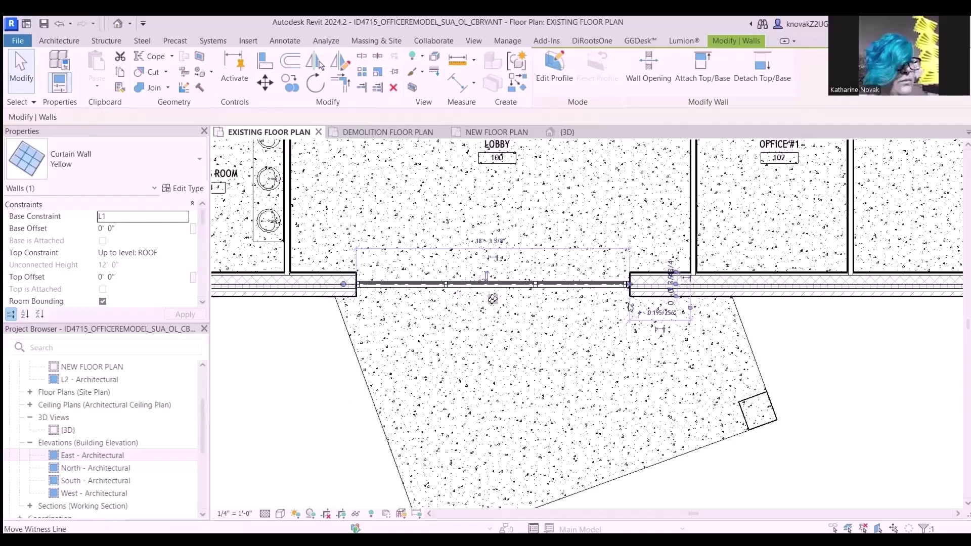
{"action": "left_click_drag", "start_coordinate": [629, 285], "coordinate": [626, 284]}
{"action": "left_click", "coordinate": [293, 396]}
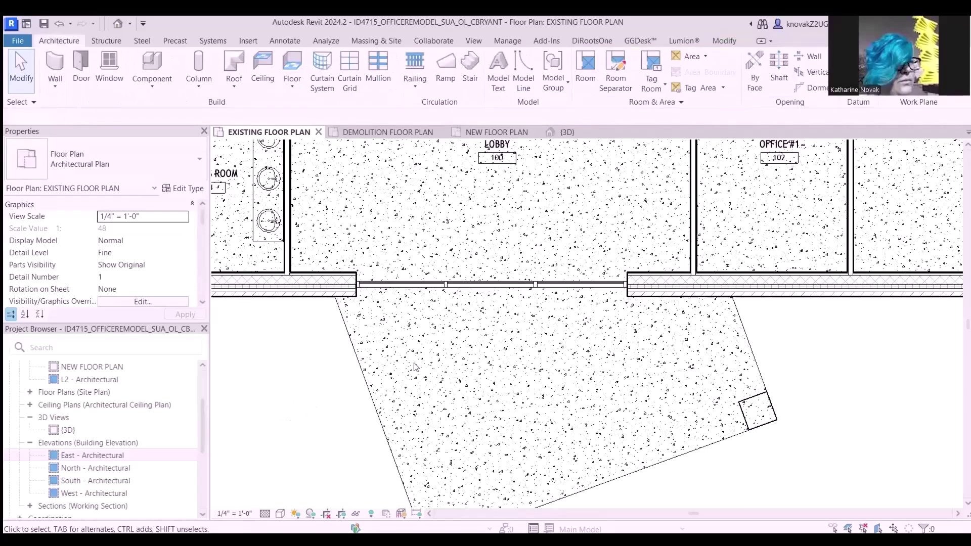
- Select the Yellow curtain wall at the lobby entrance, pin it and unpin it again
{"action": "left_click", "coordinate": [506, 286]}
{"action": "scroll", "coordinate": [500, 303], "scroll_direction": "up", "scroll_amount": 5}
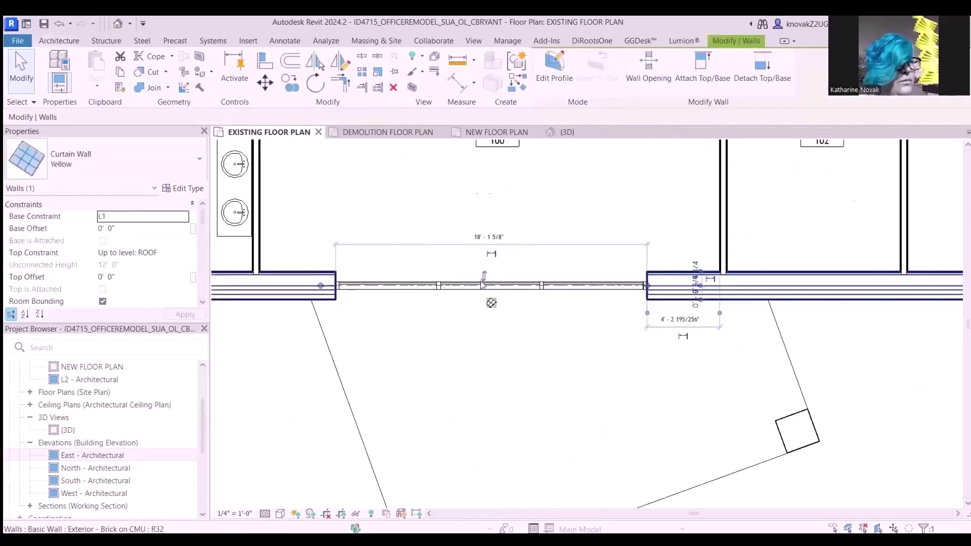
{"action": "scroll", "coordinate": [531, 331], "scroll_direction": "up", "scroll_amount": 2}
{"action": "middle_click_drag", "start_coordinate": [520, 330], "coordinate": [475, 377]}
{"action": "scroll", "coordinate": [433, 375], "scroll_direction": "down", "scroll_amount": 4}
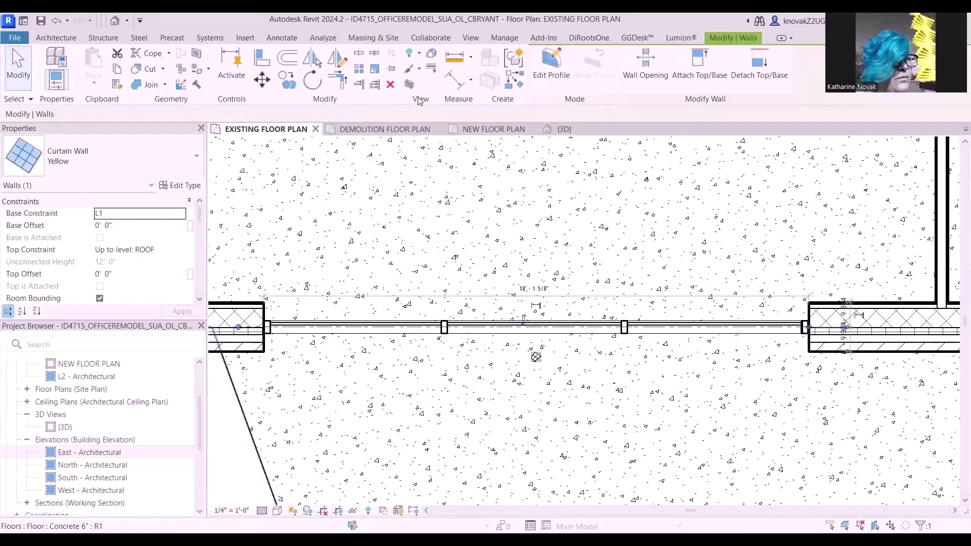
{"action": "left_click", "coordinate": [392, 71]}
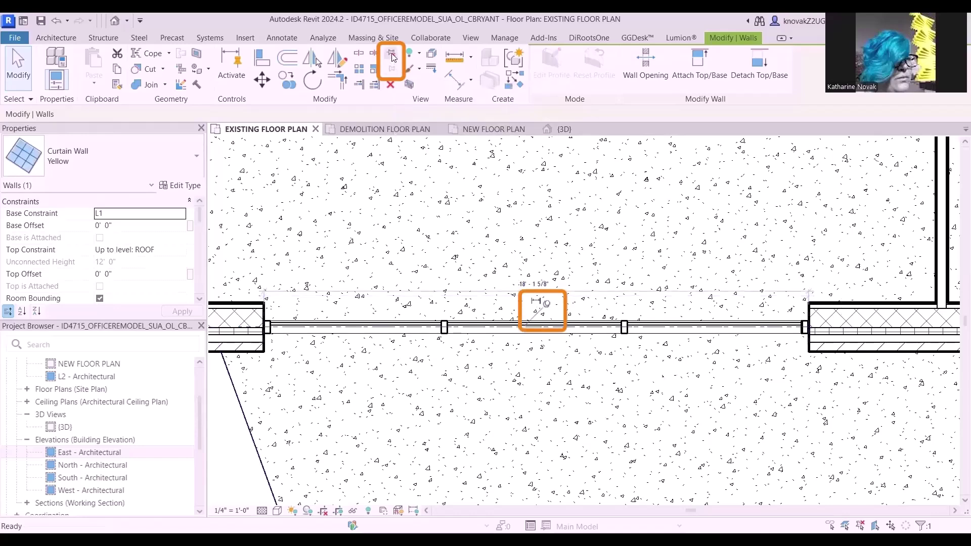
{"action": "left_click", "coordinate": [393, 56]}
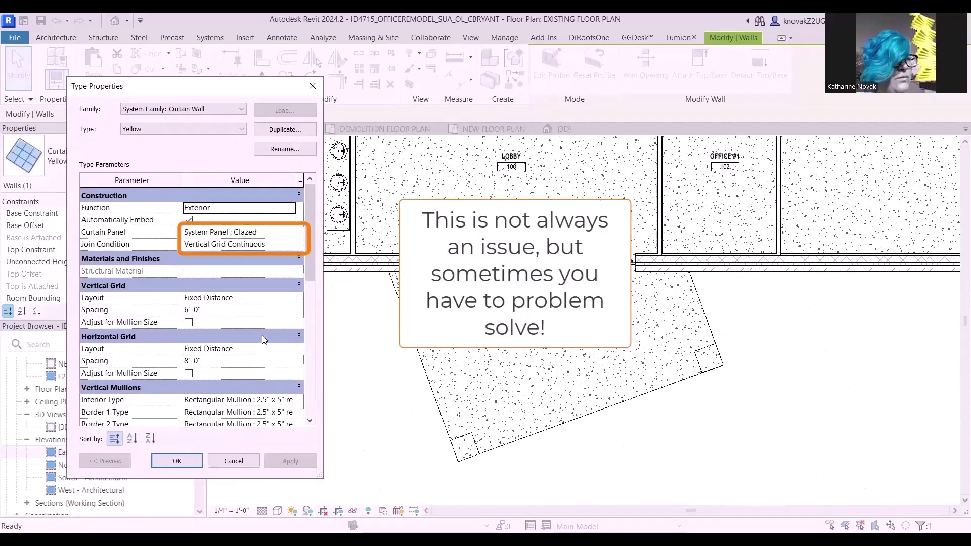
- Try Empty System Panel : Empty as the Yellow type's curtain panel and return it to System Panel : Glazed
{"action": "left_click", "coordinate": [289, 235]}
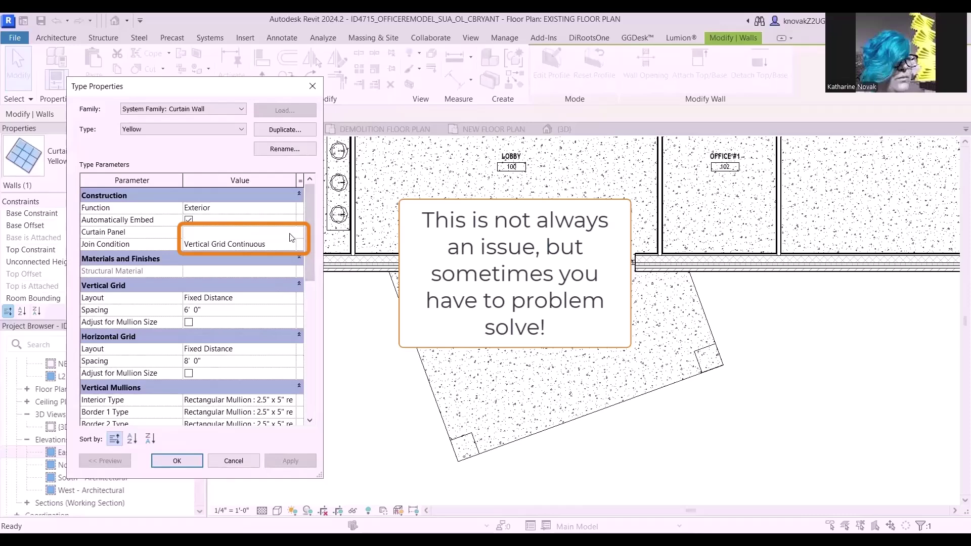
{"action": "left_click", "coordinate": [290, 235]}
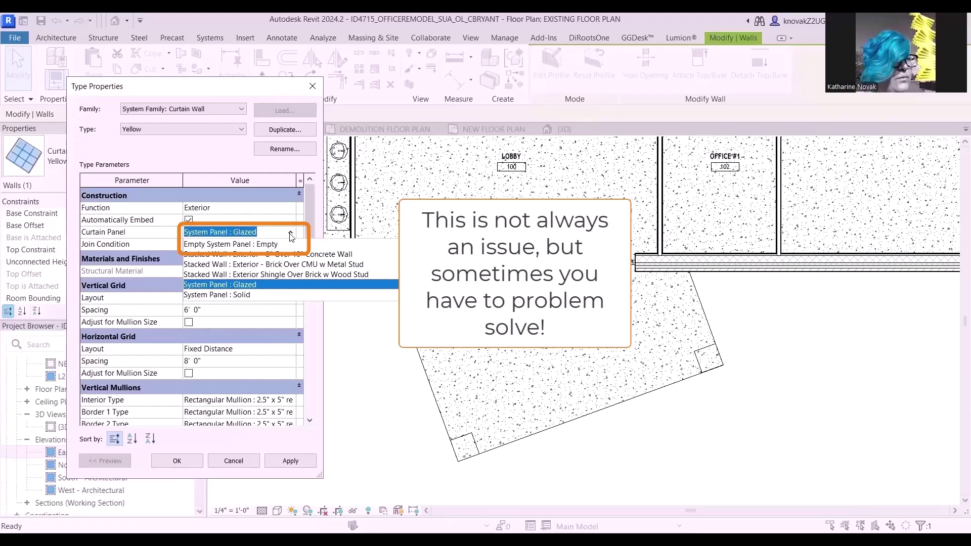
{"action": "left_click", "coordinate": [259, 244]}
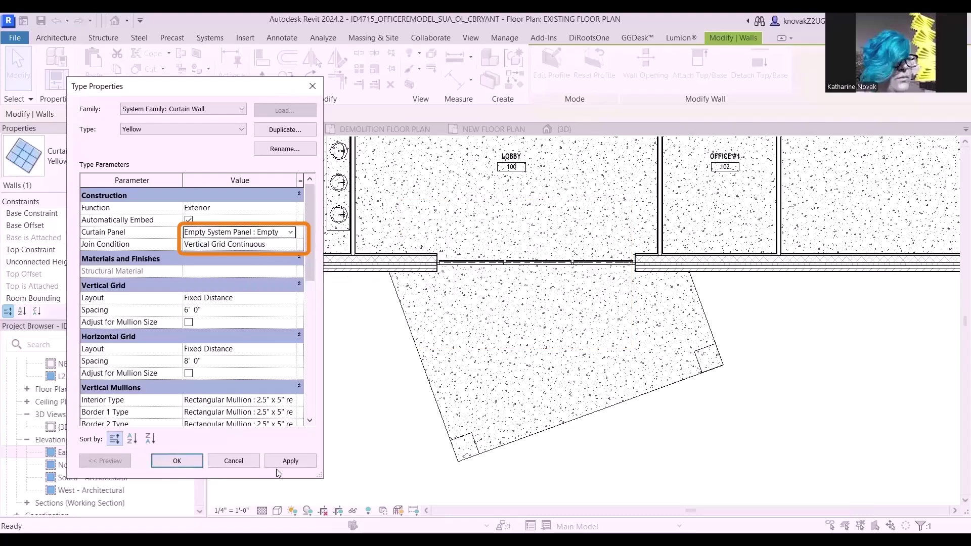
{"action": "left_click", "coordinate": [290, 232]}
{"action": "left_click", "coordinate": [280, 275]}
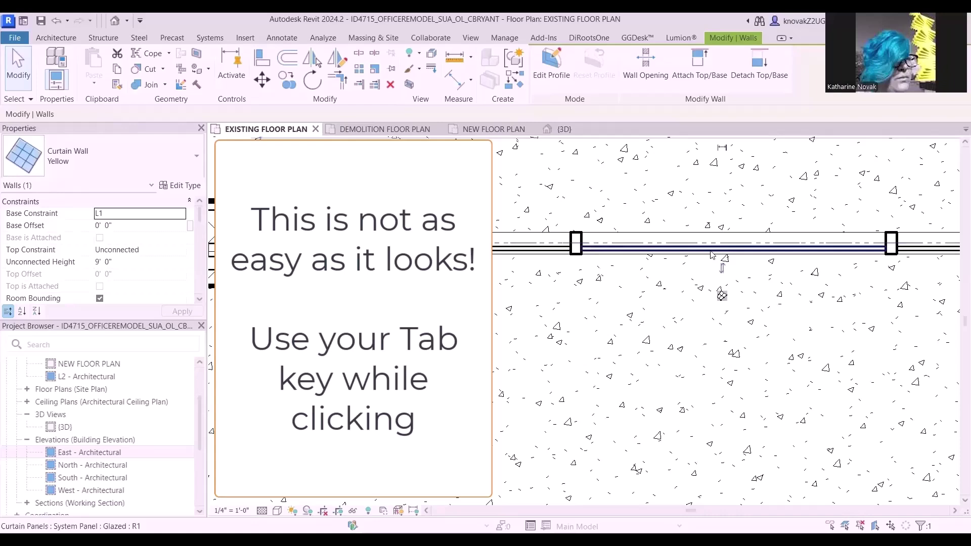
- Select the storefront curtain wall's vertical and horizontal mullions in turn to compare its selectable parts
{"action": "left_click", "coordinate": [713, 254]}
{"action": "left_click", "coordinate": [713, 254]}
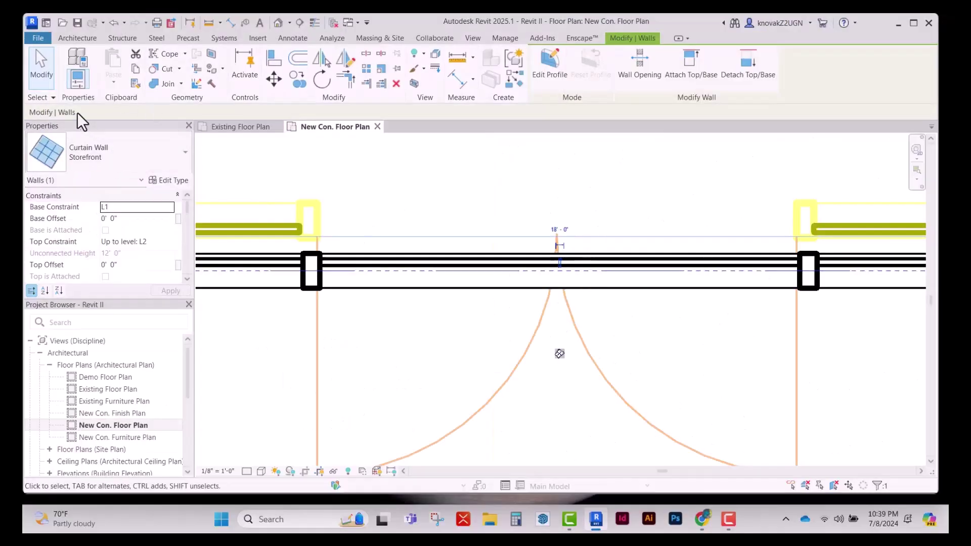
{"action": "left_click", "coordinate": [369, 351]}
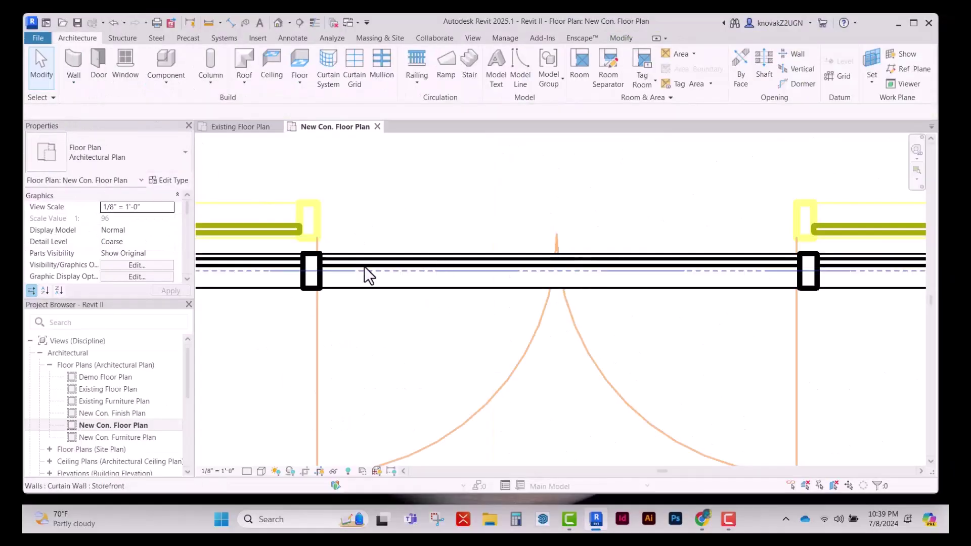
{"action": "left_click", "coordinate": [311, 286]}
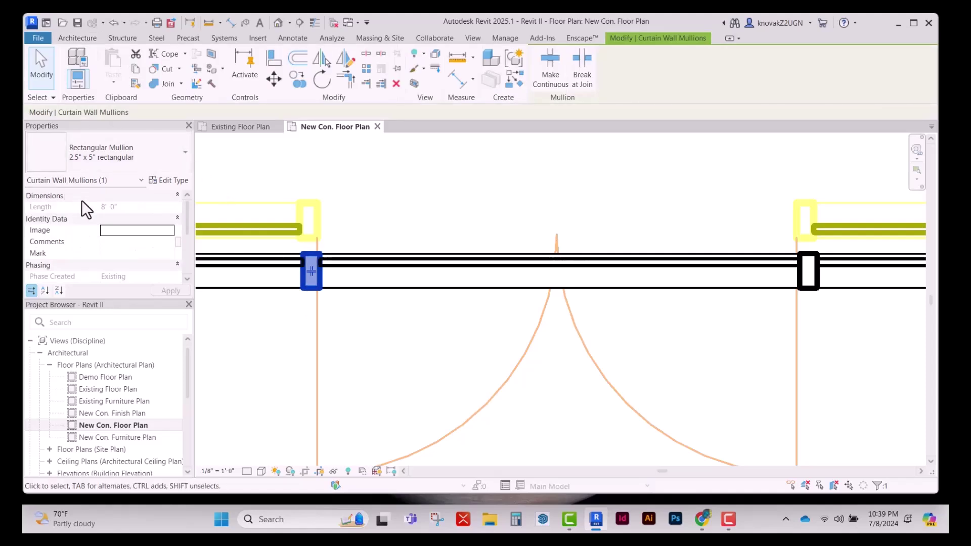
{"action": "left_click", "coordinate": [408, 289]}
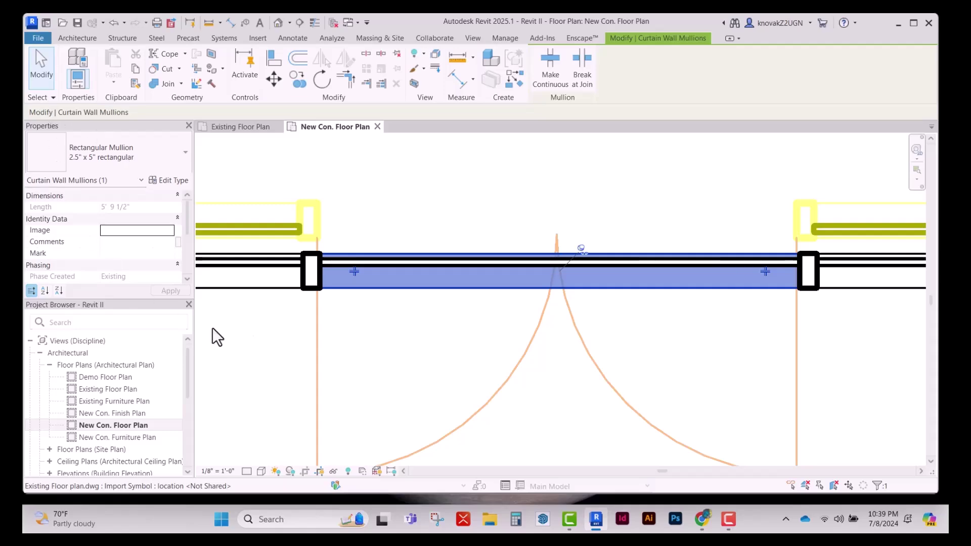
- Replace the middle glazed panel of the lobby's Yellow curtain wall with Door-Curtain-Wall-Double-Storefront
{"action": "left_click", "coordinate": [456, 273]}
{"action": "key", "text": "Tab"}
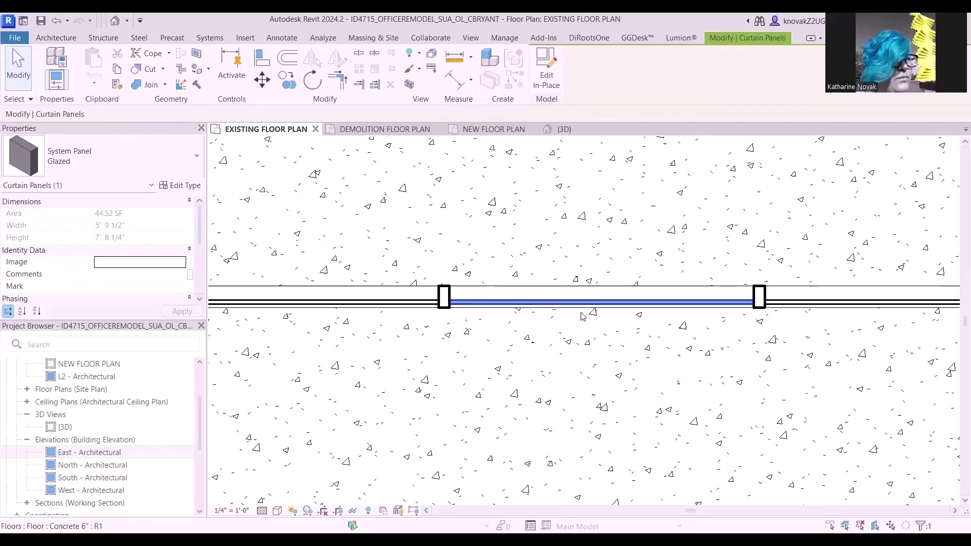
{"action": "left_click", "coordinate": [154, 157]}
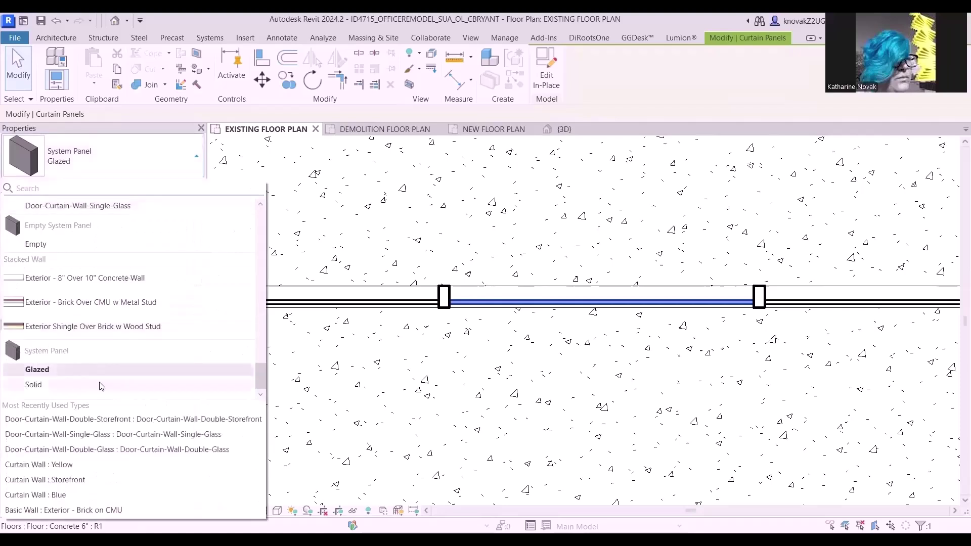
{"action": "scroll", "coordinate": [102, 359], "scroll_direction": "up", "scroll_amount": 3}
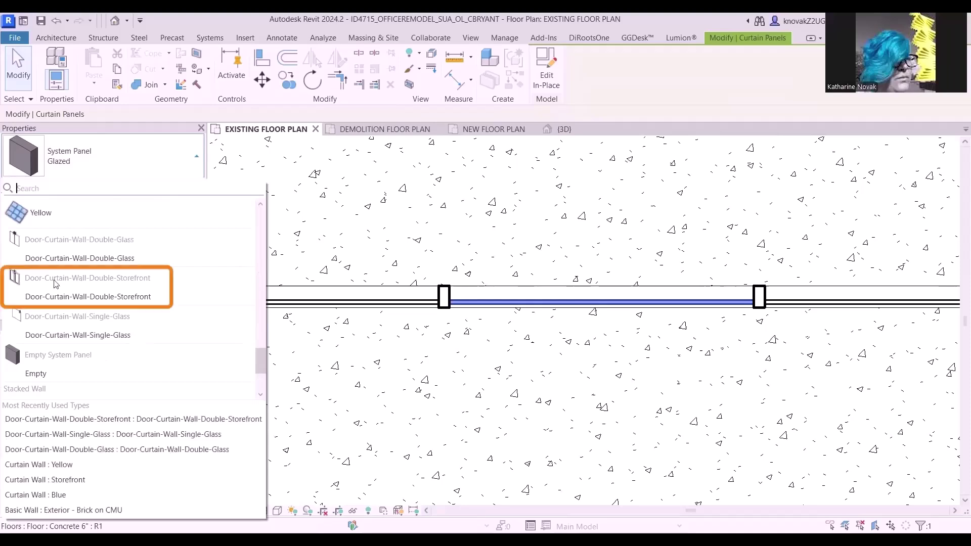
{"action": "mouse_move", "coordinate": [155, 302]}
{"action": "left_click", "coordinate": [142, 301]}
{"action": "scroll", "coordinate": [563, 451], "scroll_direction": "down", "scroll_amount": 4}
{"action": "scroll", "coordinate": [563, 451], "scroll_direction": "down", "scroll_amount": 5}
{"action": "middle_click_drag", "start_coordinate": [539, 399], "coordinate": [521, 372]}
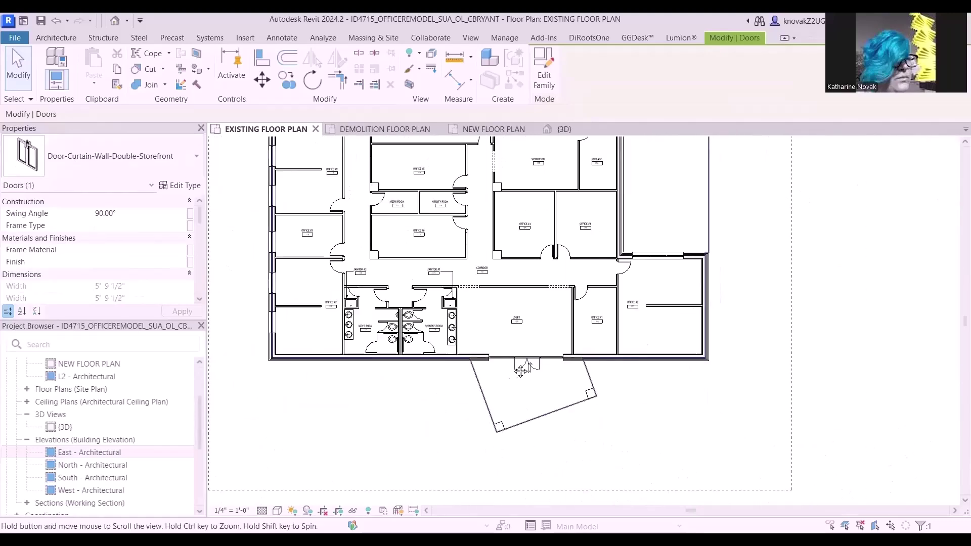